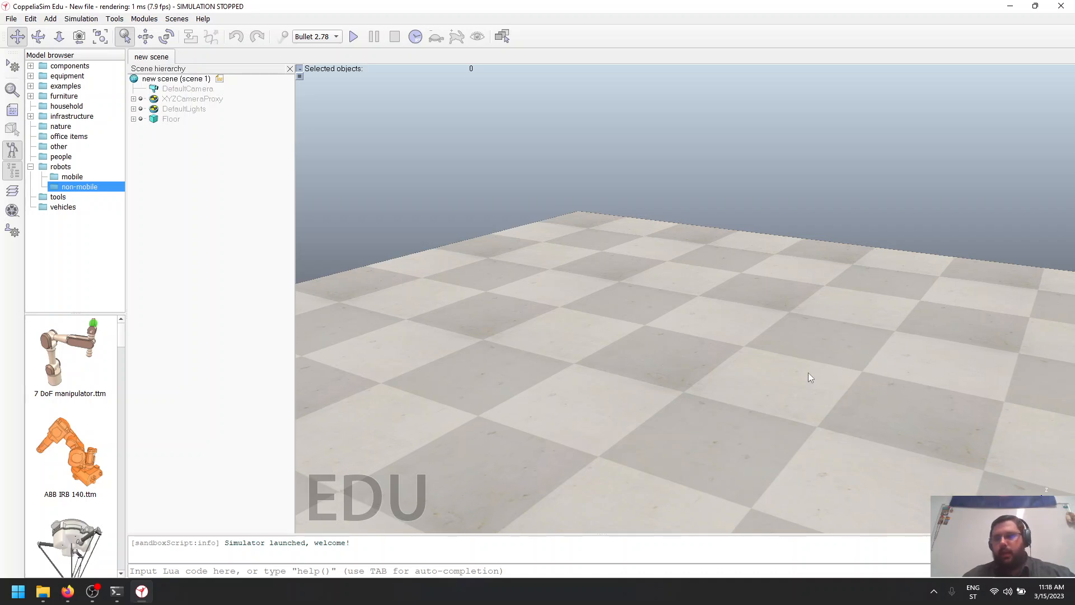
{"action": "scroll", "coordinate": [811, 374], "scroll_direction": "down", "scroll_amount": 2}
{"action": "scroll", "coordinate": [814, 374], "scroll_direction": "down", "scroll_amount": 3}
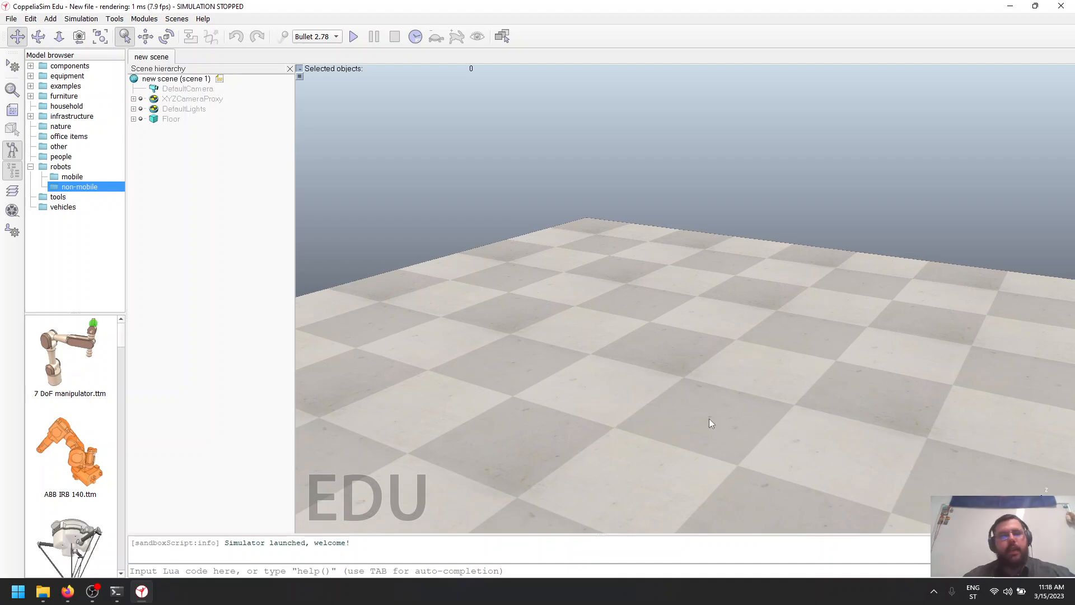
{"action": "left_click_drag", "start_coordinate": [709, 418], "coordinate": [741, 333]}
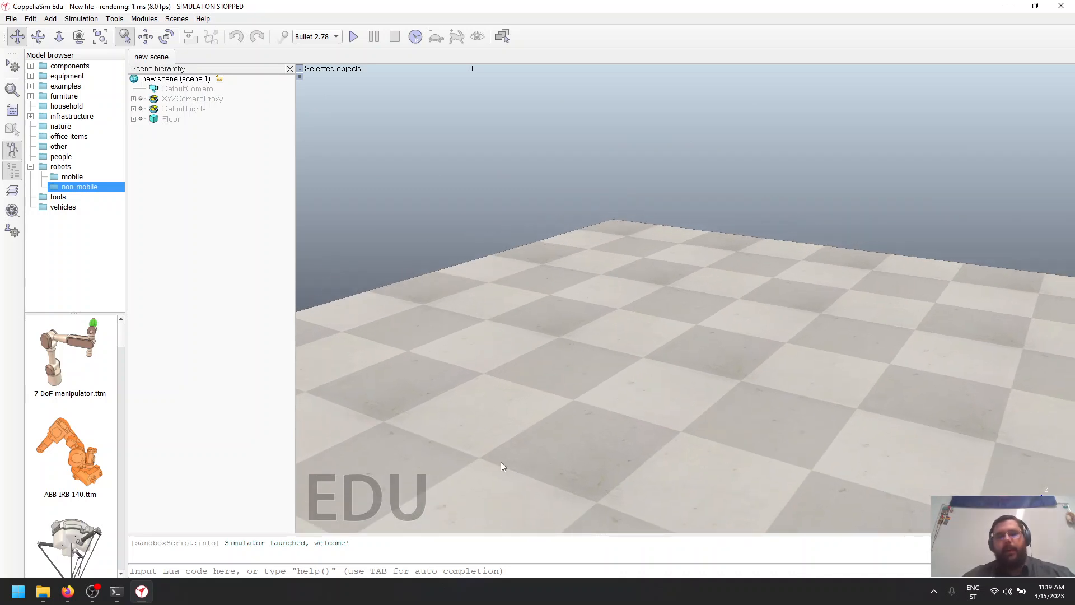
{"action": "left_click_drag", "start_coordinate": [567, 436], "coordinate": [482, 439]}
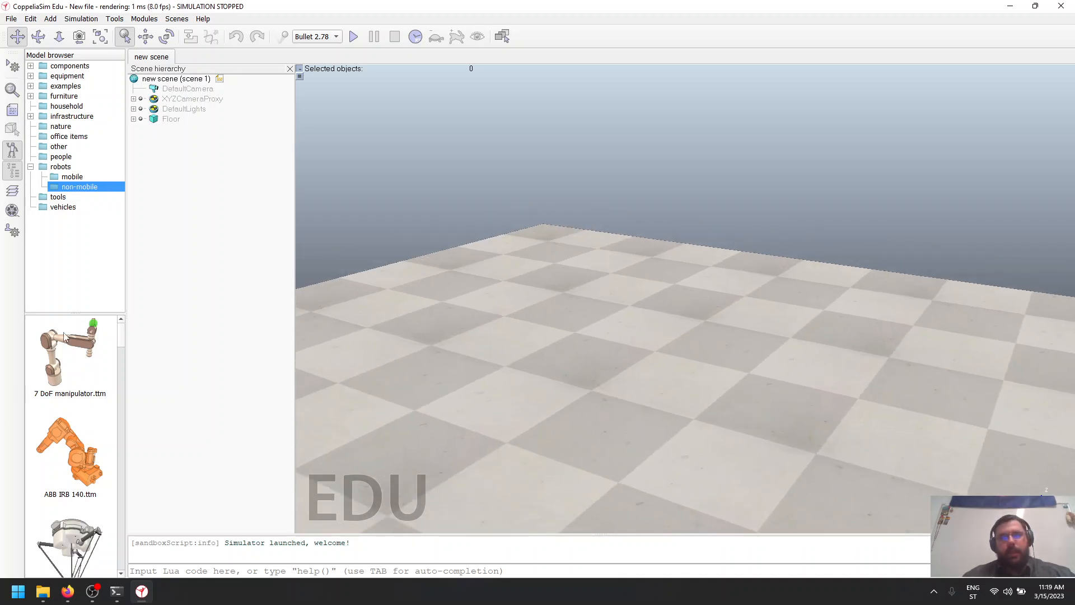
{"action": "left_click_drag", "start_coordinate": [563, 344], "coordinate": [603, 317]}
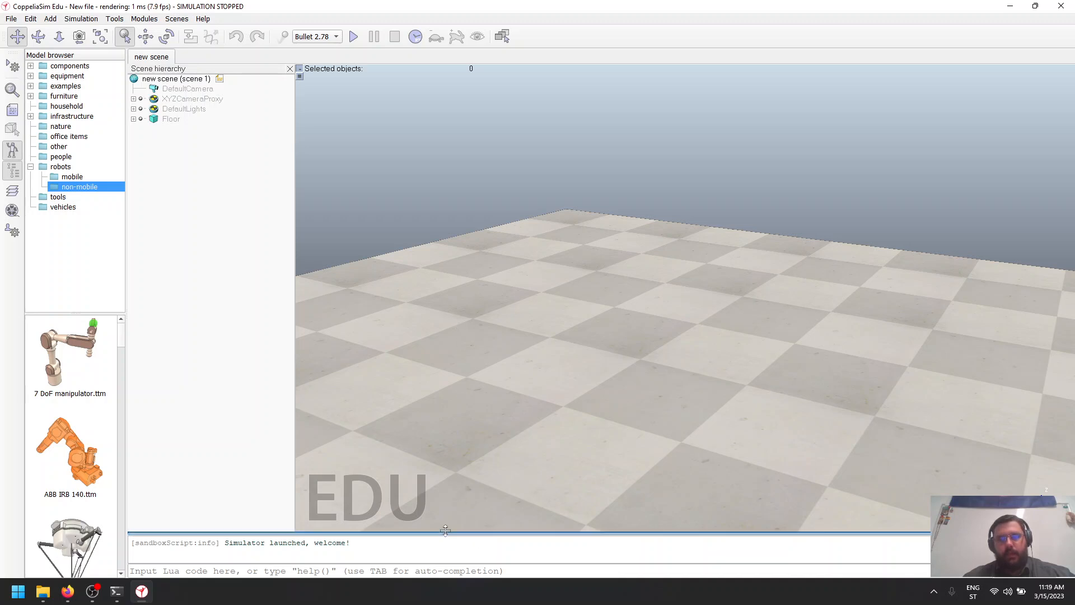
- Enlarge the console area below the scene view so several message lines fit
{"action": "left_click_drag", "start_coordinate": [445, 534], "coordinate": [456, 251]}
{"action": "left_click_drag", "start_coordinate": [243, 261], "coordinate": [313, 267]}
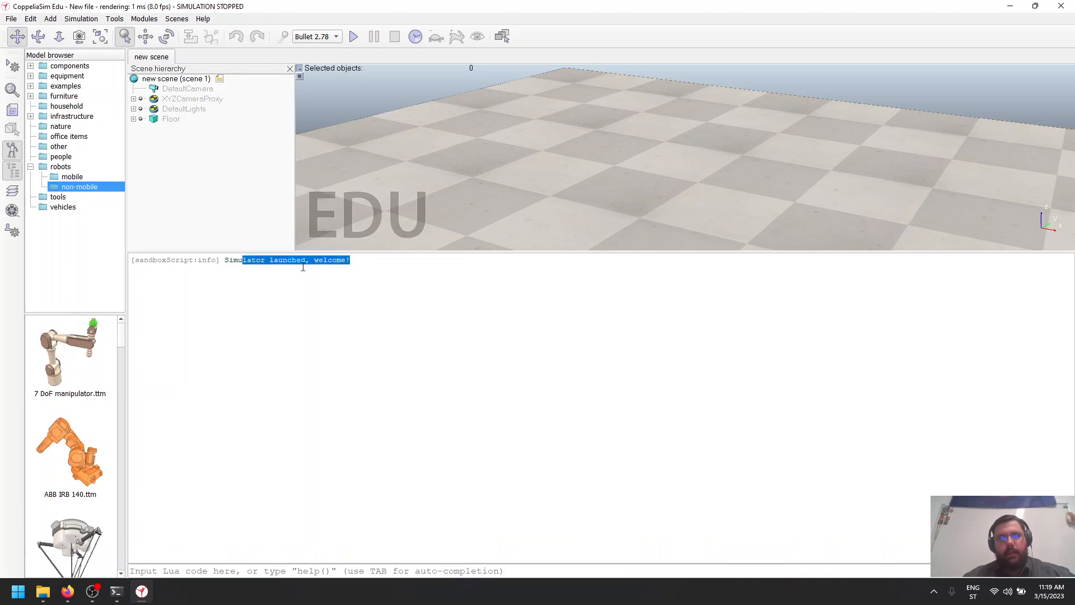
{"action": "left_click_drag", "start_coordinate": [465, 251], "coordinate": [485, 487]}
- Select the Floor object in the scene hierarchy to view its information, and clear the selection
{"action": "left_click_drag", "start_coordinate": [615, 342], "coordinate": [682, 153]}
{"action": "left_click_drag", "start_coordinate": [581, 265], "coordinate": [651, 462]}
{"action": "left_click_drag", "start_coordinate": [665, 276], "coordinate": [604, 311]}
{"action": "scroll", "coordinate": [603, 306], "scroll_direction": "down", "scroll_amount": 2}
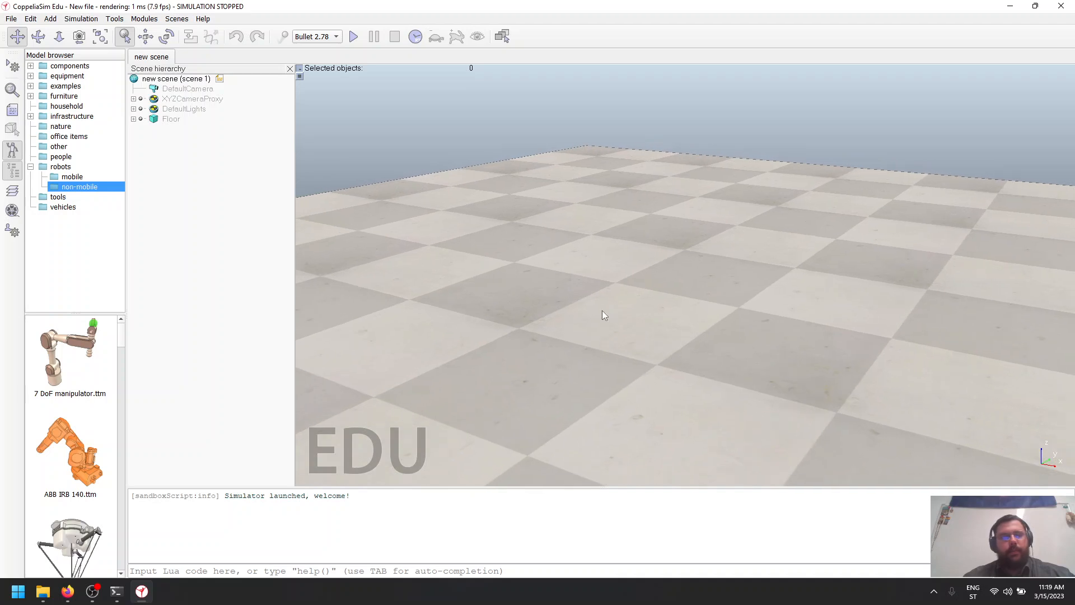
{"action": "left_click", "coordinate": [189, 99]}
{"action": "left_click", "coordinate": [171, 119]}
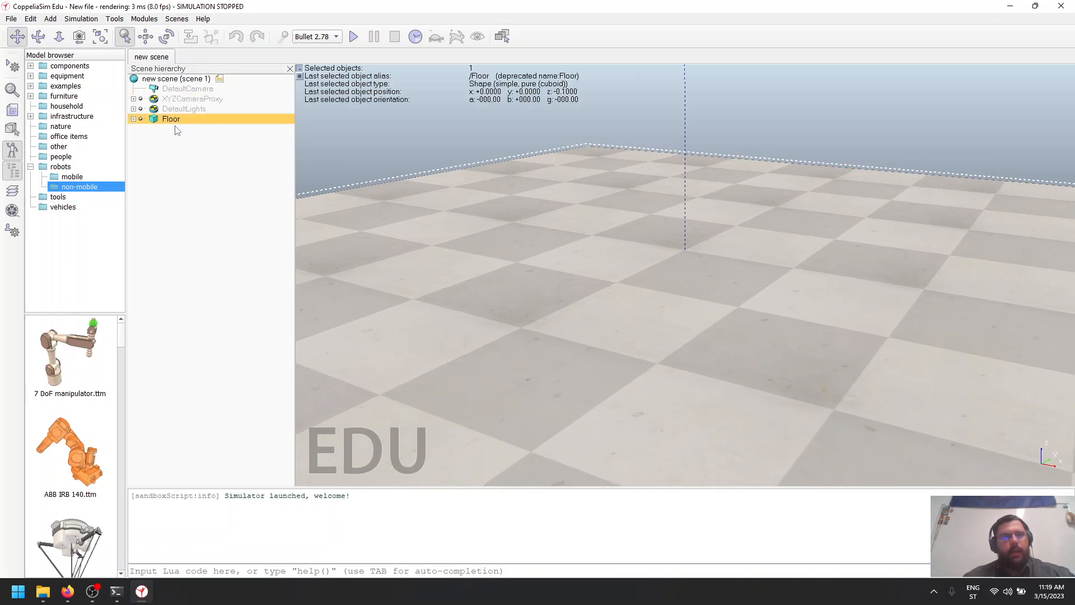
{"action": "left_click", "coordinate": [231, 148]}
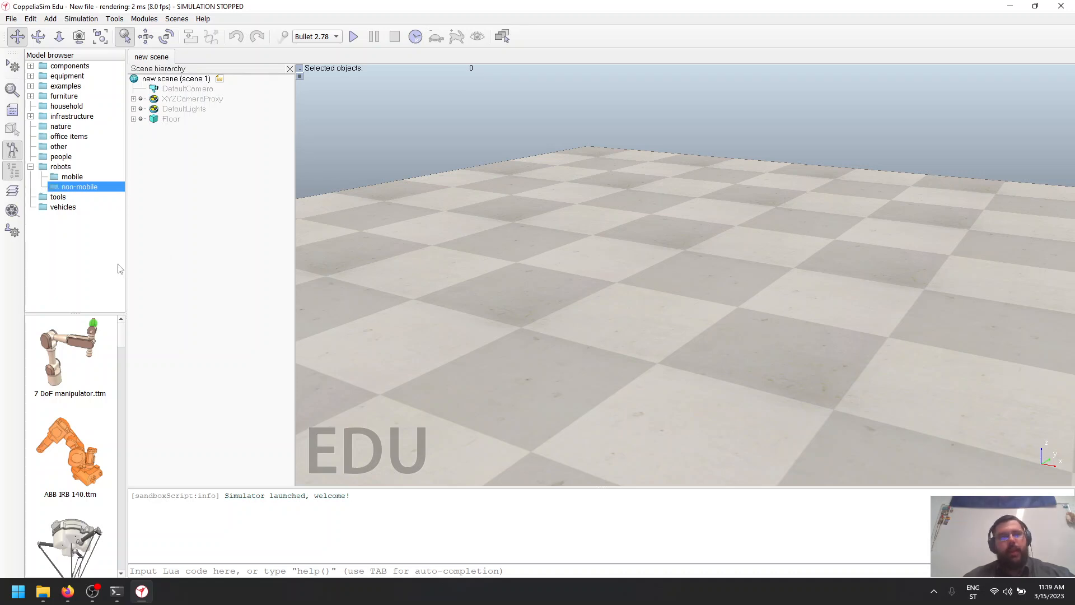
- Hide the model browser and the scene hierarchy, and show both again
{"action": "left_click", "coordinate": [11, 151]}
{"action": "left_click", "coordinate": [12, 151]}
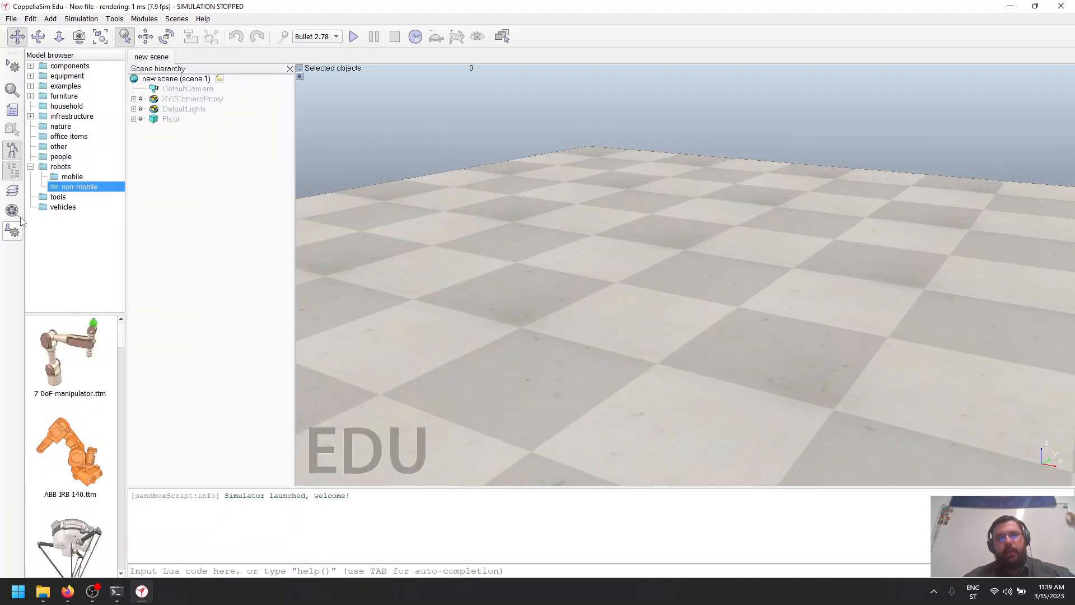
{"action": "left_click", "coordinate": [15, 195]}
{"action": "left_click", "coordinate": [15, 194]}
{"action": "left_click", "coordinate": [11, 169]}
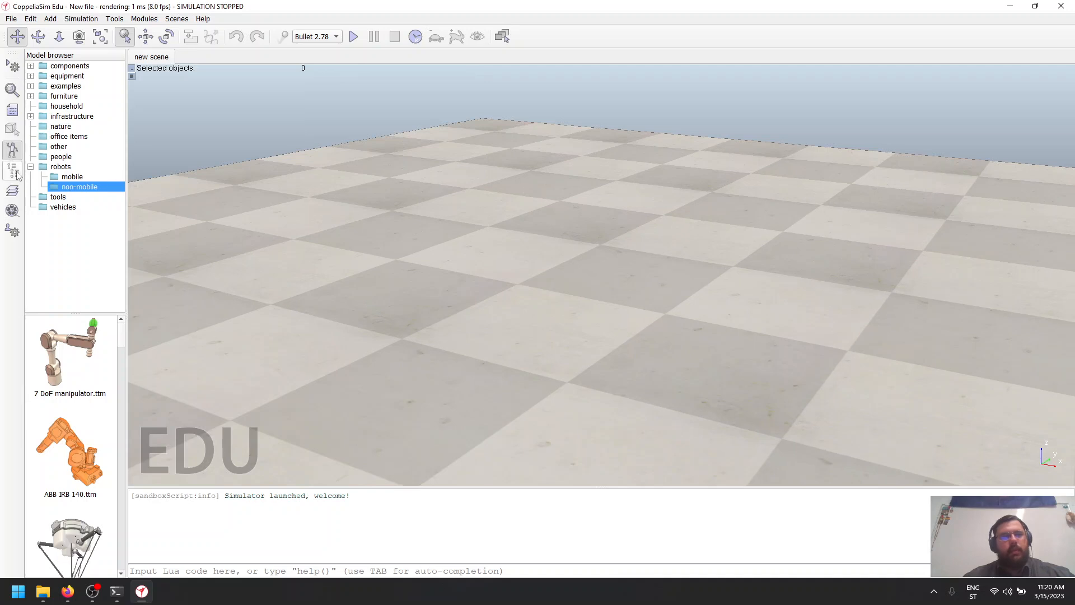
{"action": "left_click", "coordinate": [12, 152]}
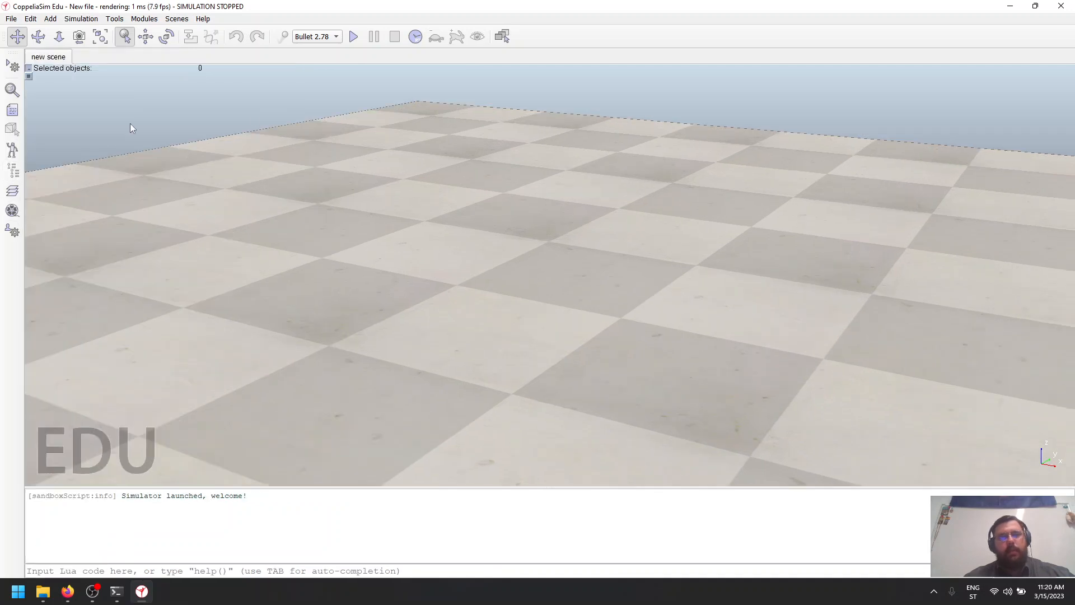
{"action": "left_click", "coordinate": [14, 150]}
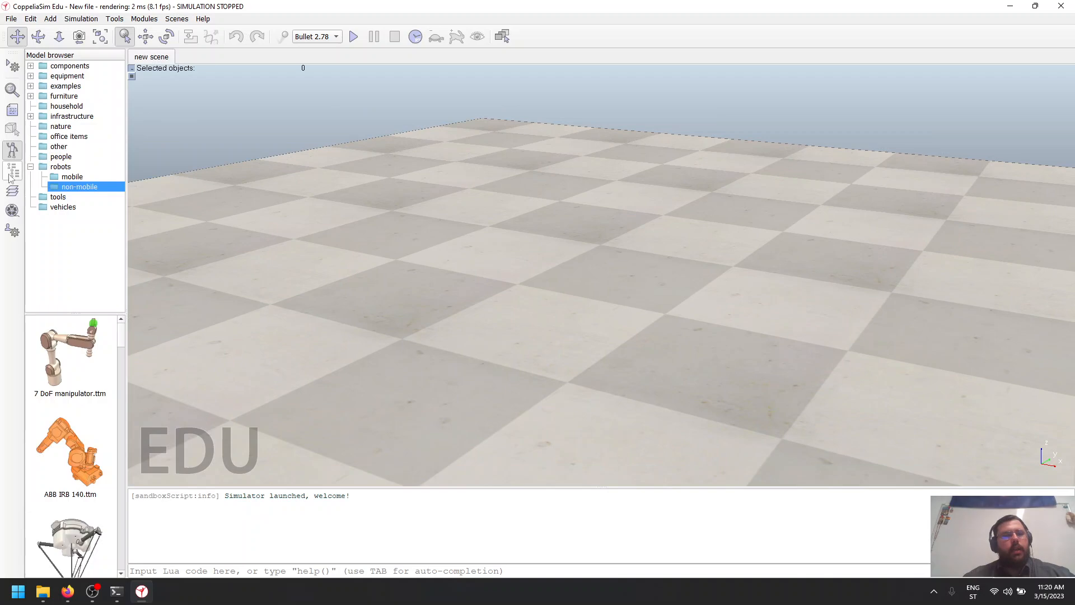
{"action": "left_click", "coordinate": [12, 169]}
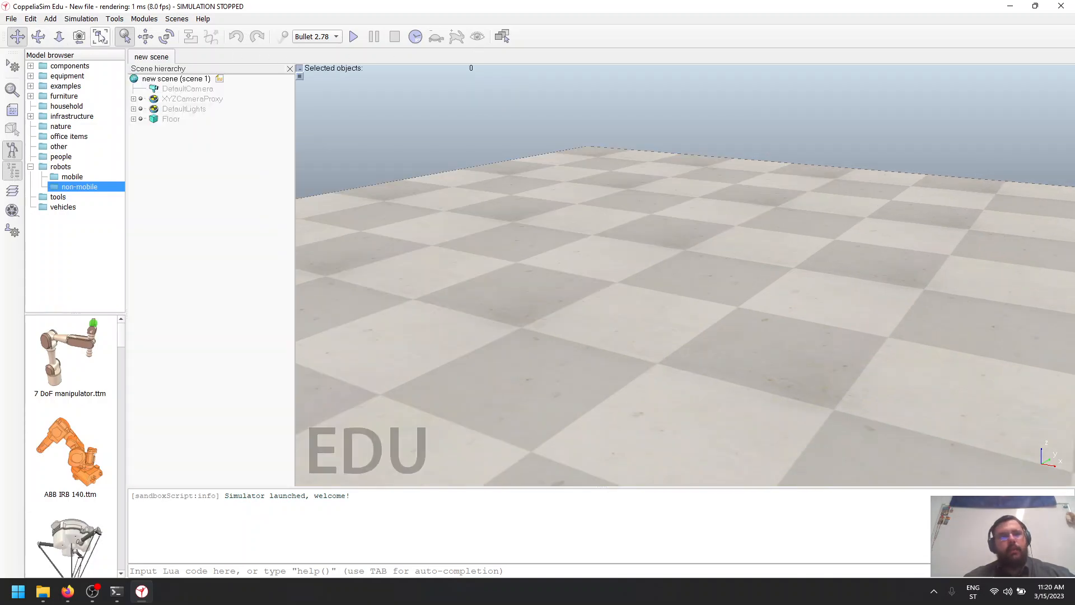
- Pan, rotate and zoom the camera to examine the floor from different viewpoints
{"action": "left_click_drag", "start_coordinate": [493, 248], "coordinate": [576, 336]}
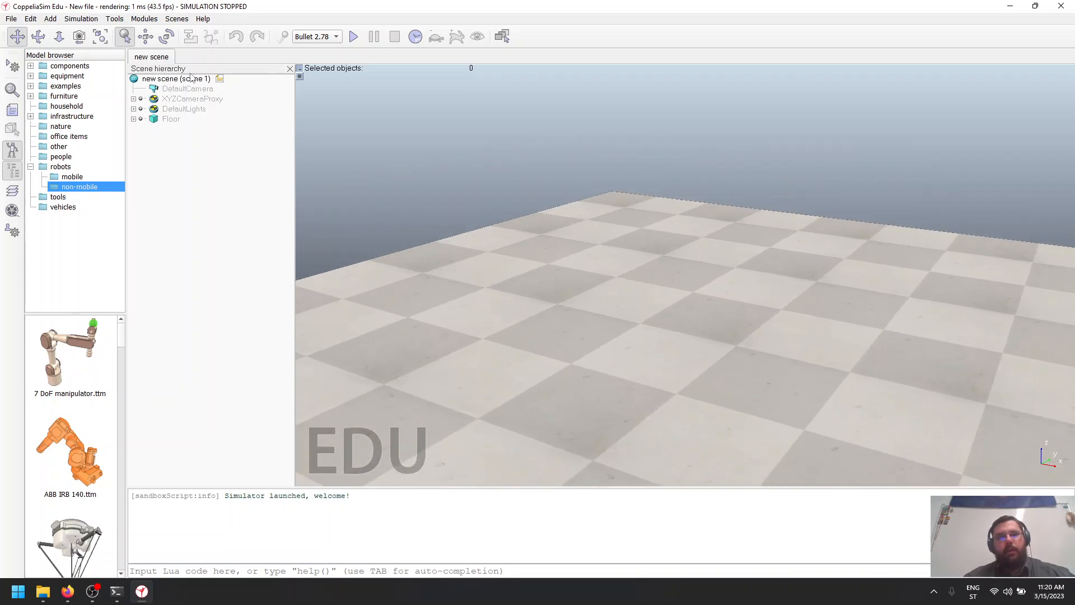
{"action": "left_click", "coordinate": [38, 36]}
{"action": "left_click_drag", "start_coordinate": [599, 254], "coordinate": [674, 245]}
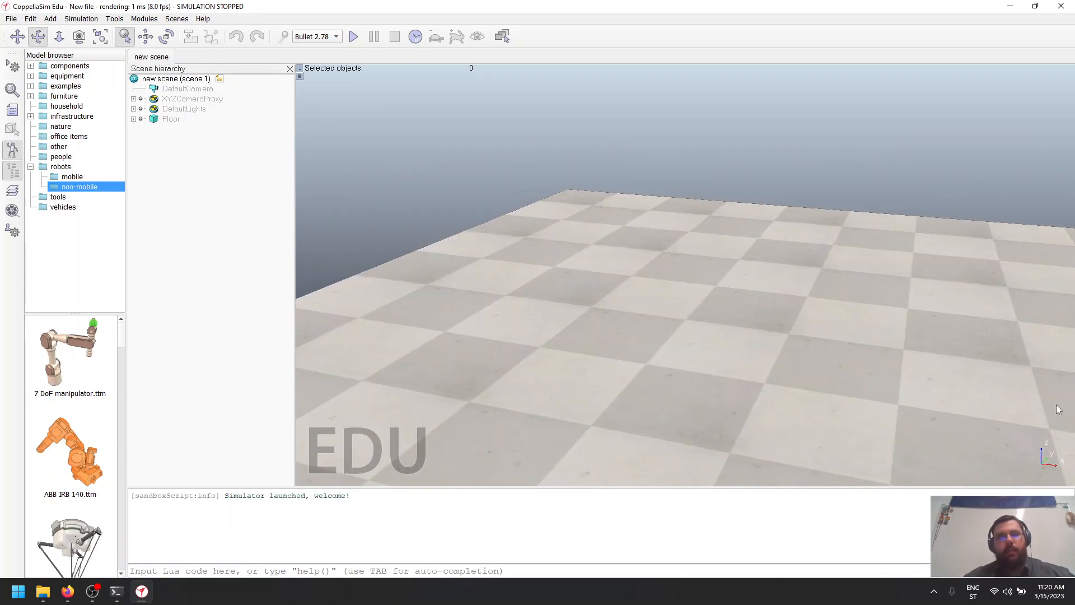
{"action": "left_click_drag", "start_coordinate": [684, 300], "coordinate": [387, 202]}
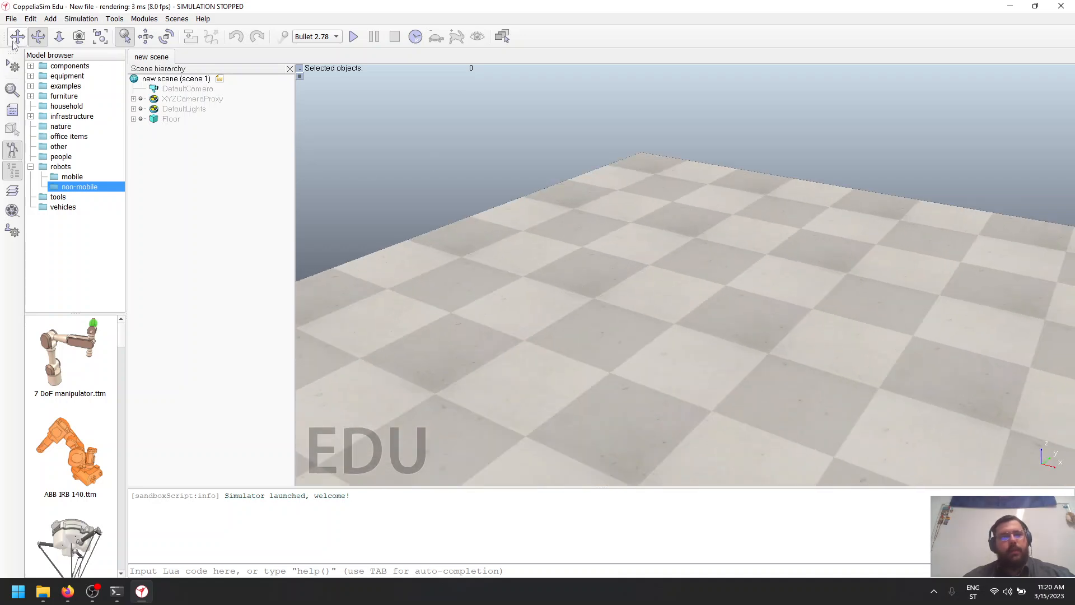
{"action": "left_click", "coordinate": [17, 36]}
{"action": "left_click_drag", "start_coordinate": [866, 336], "coordinate": [676, 274]}
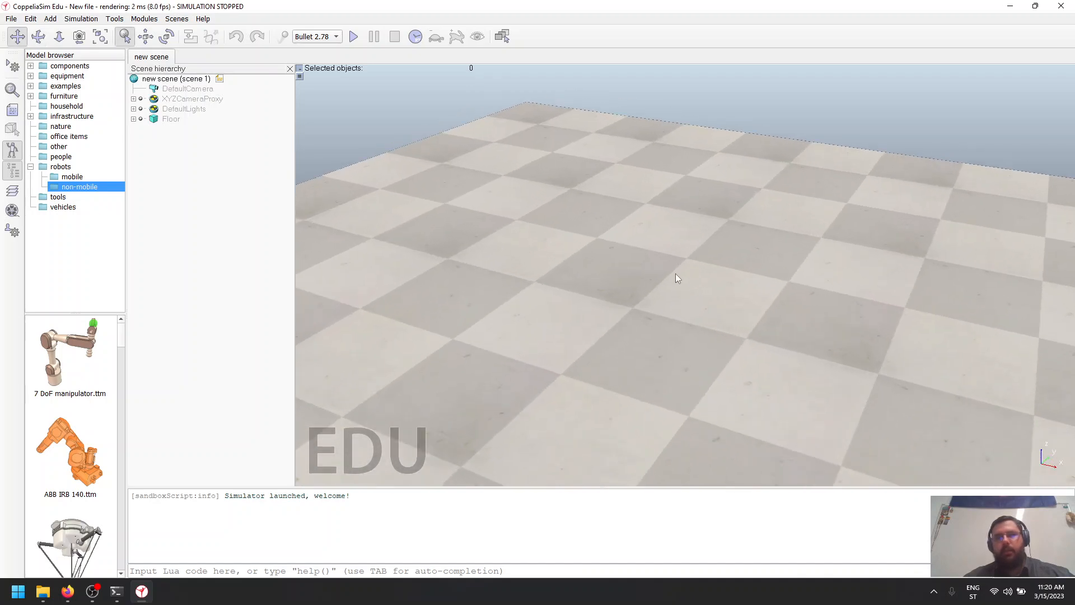
{"action": "scroll", "coordinate": [677, 278], "scroll_direction": "down", "scroll_amount": 10}
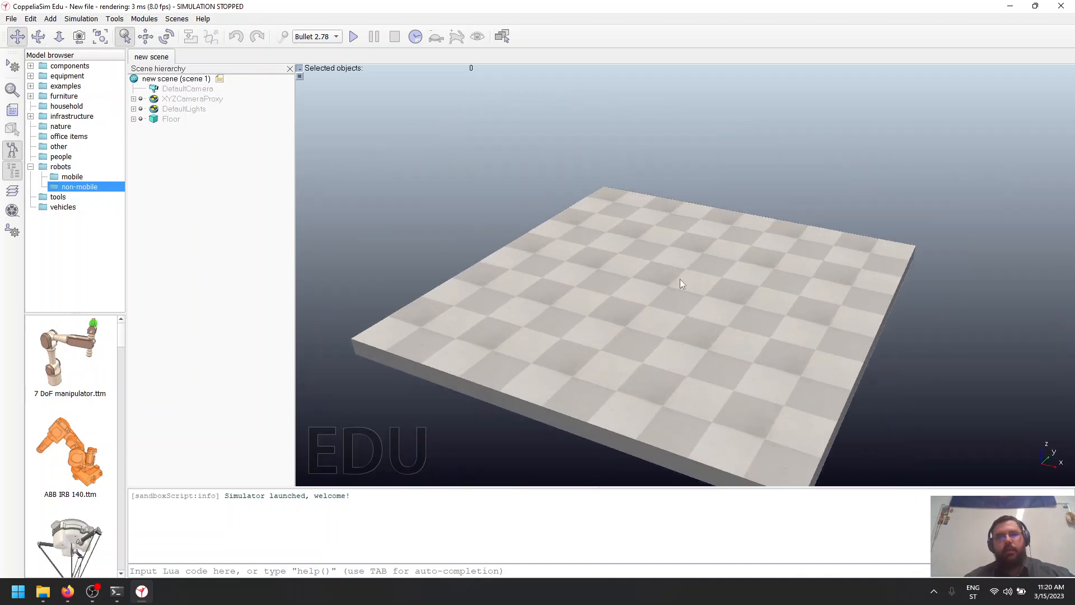
{"action": "scroll", "coordinate": [680, 279], "scroll_direction": "up", "scroll_amount": 2}
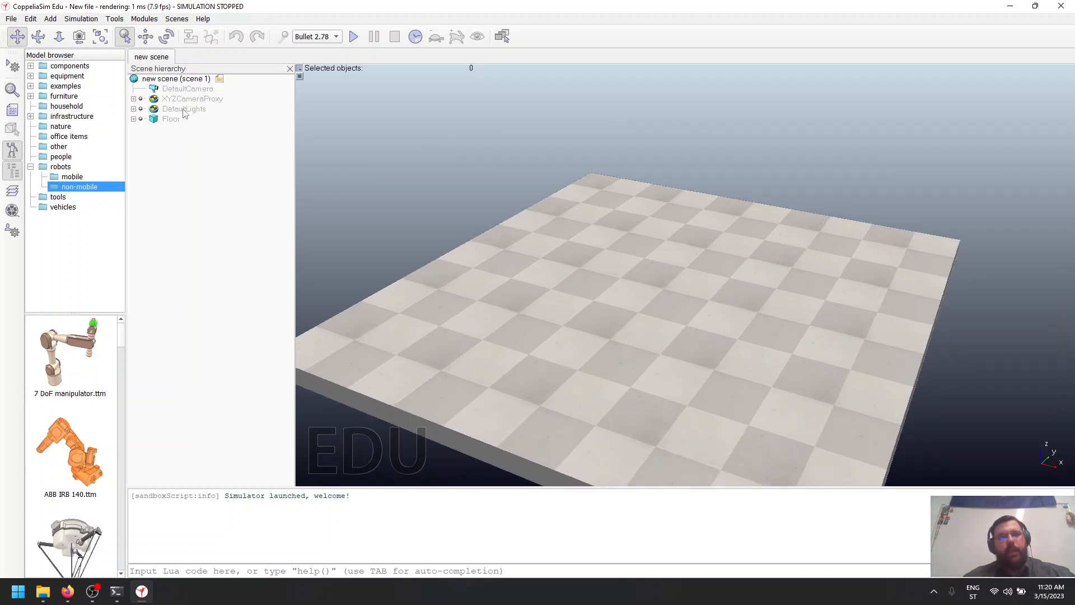
- Examine the object rotation settings and the available physics engines, keeping Bullet 2.78
{"action": "left_click", "coordinate": [146, 37]}
{"action": "left_click", "coordinate": [166, 37]}
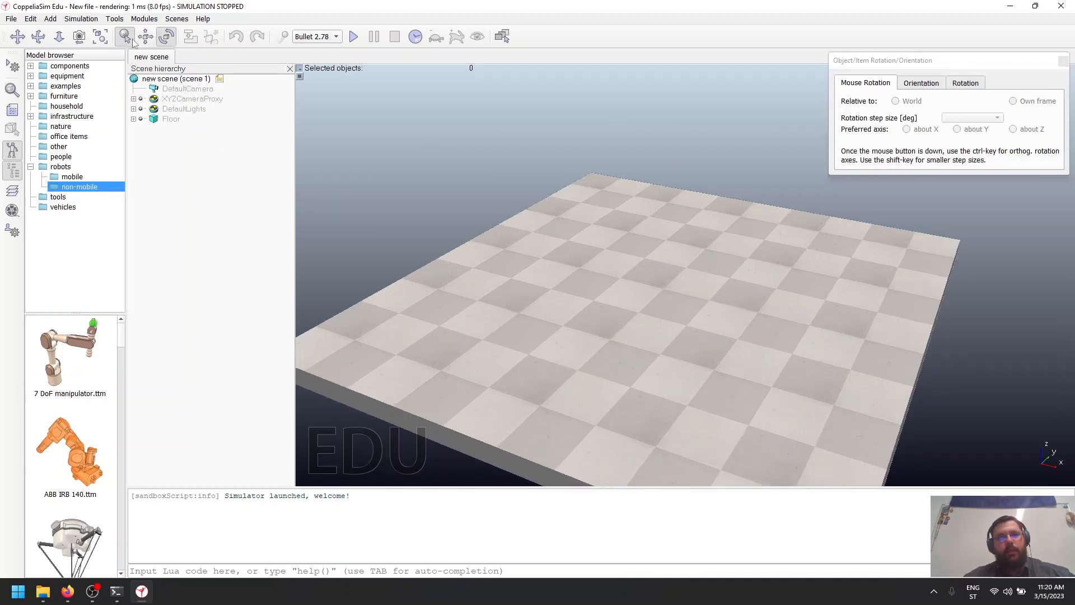
{"action": "left_click", "coordinate": [1063, 61]}
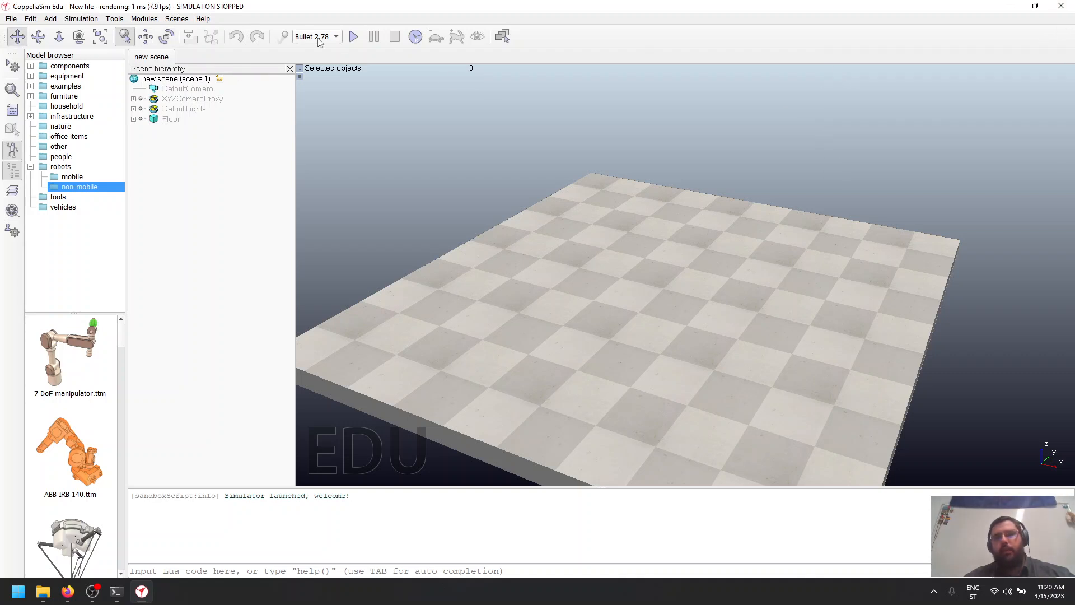
{"action": "left_click", "coordinate": [319, 40]}
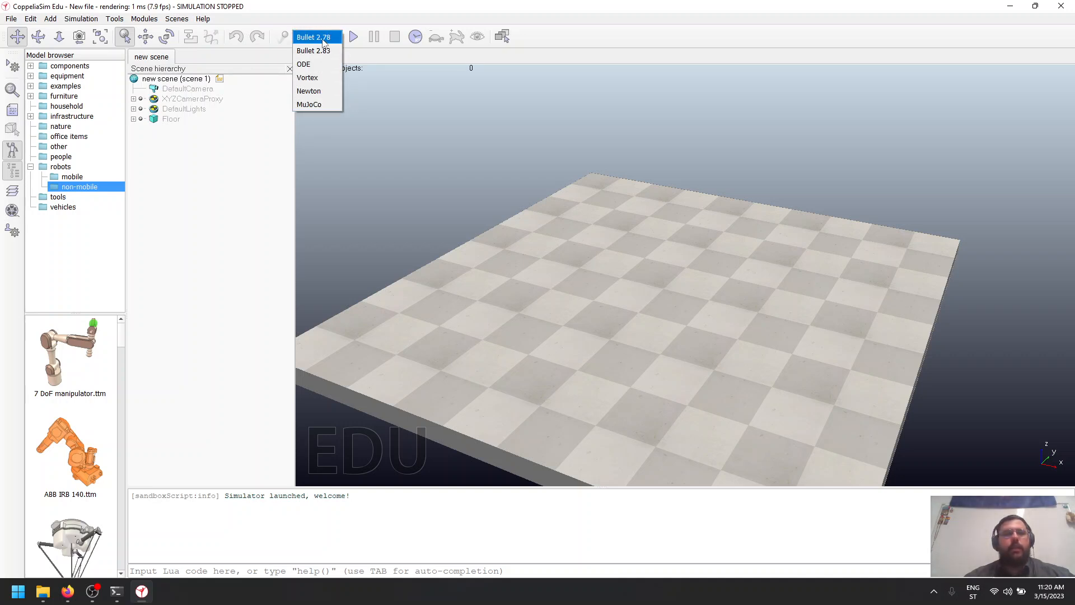
{"action": "left_click", "coordinate": [314, 36]}
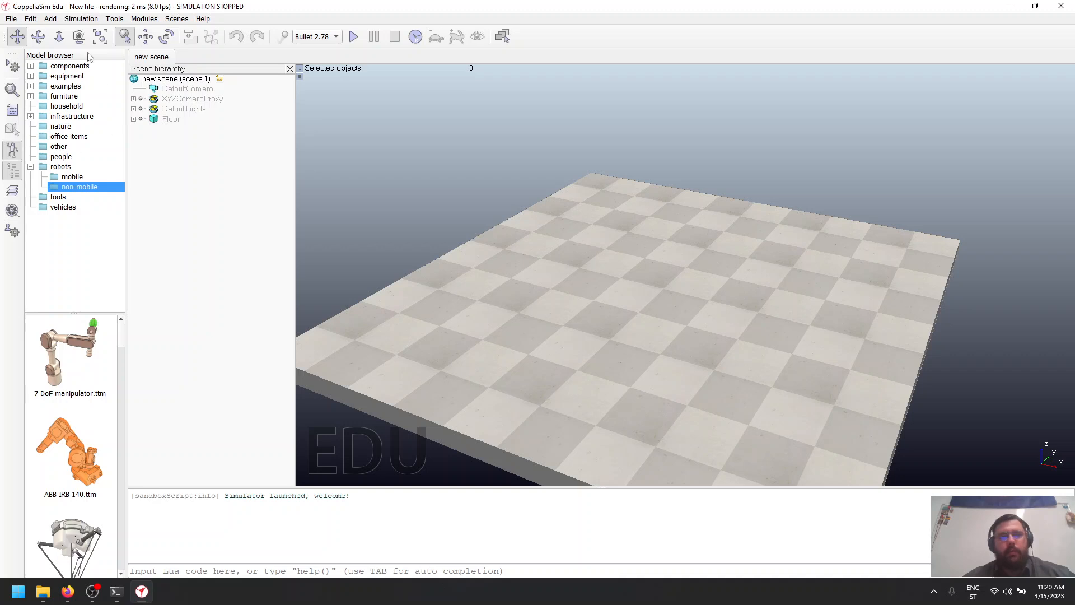
- Add the mobile robot model "kinematic steam punk r2d2.ttm" to the floor, and run the simulation once before stopping it
{"action": "left_click", "coordinate": [73, 177]}
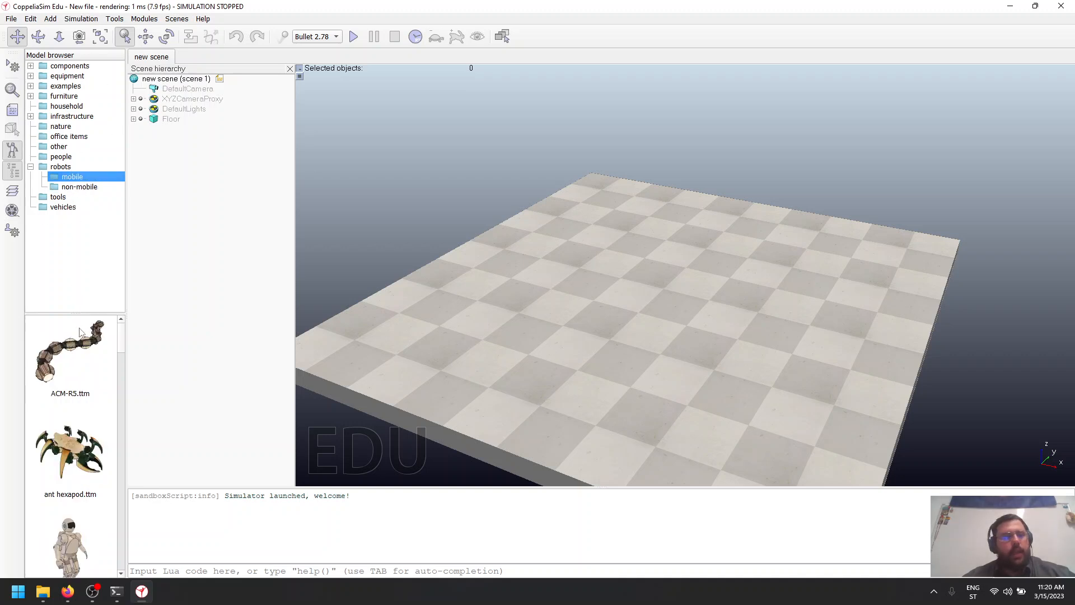
{"action": "scroll", "coordinate": [75, 366], "scroll_direction": "down", "scroll_amount": 12}
{"action": "scroll", "coordinate": [75, 369], "scroll_direction": "down", "scroll_amount": 8}
{"action": "left_click_drag", "start_coordinate": [66, 405], "coordinate": [483, 279]}
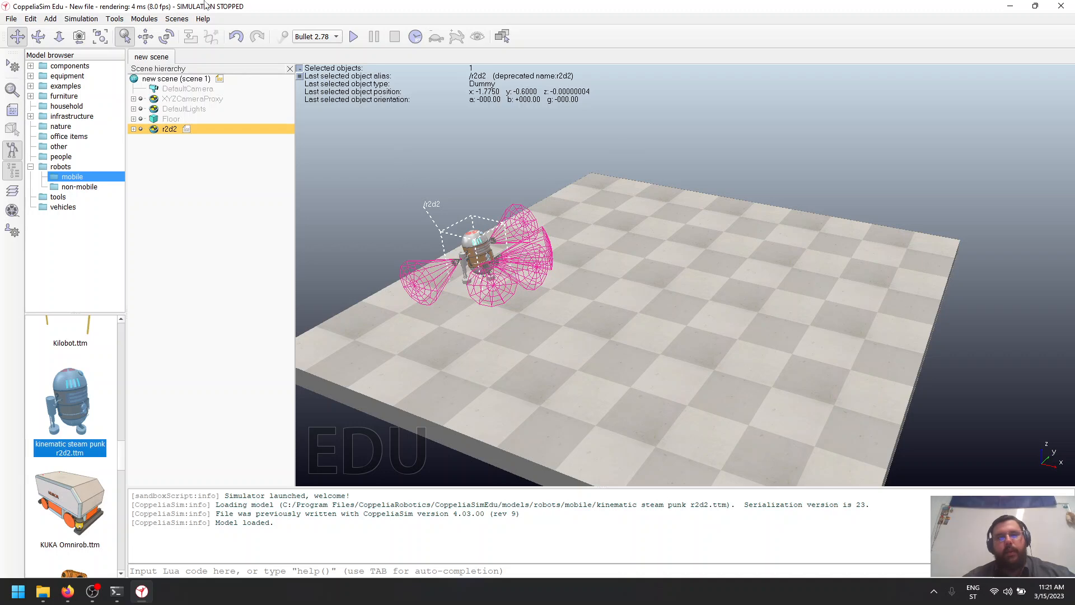
{"action": "left_click", "coordinate": [354, 37]}
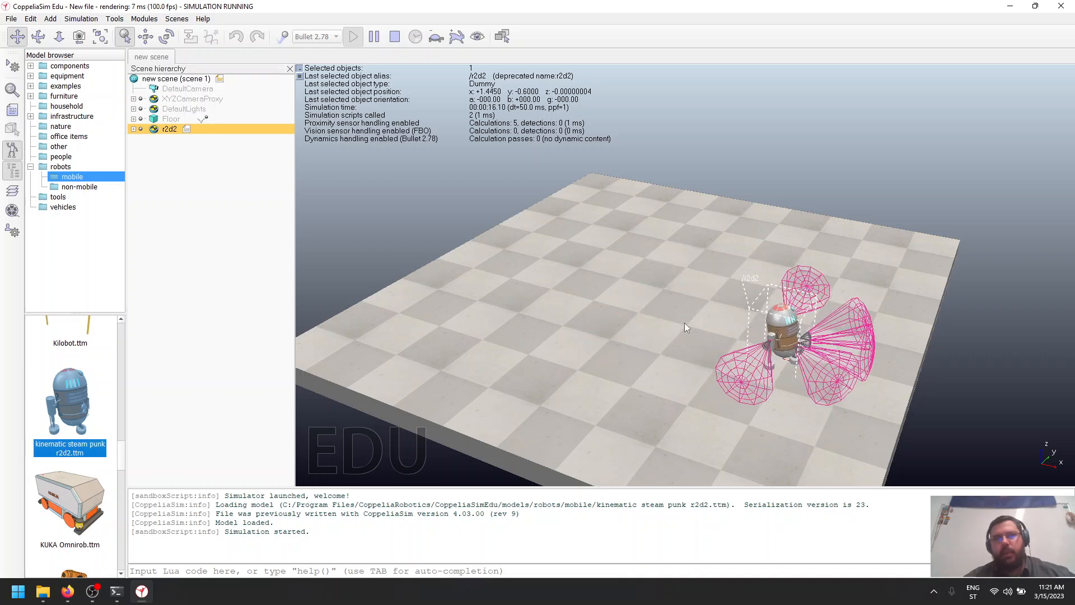
{"action": "left_click", "coordinate": [395, 36]}
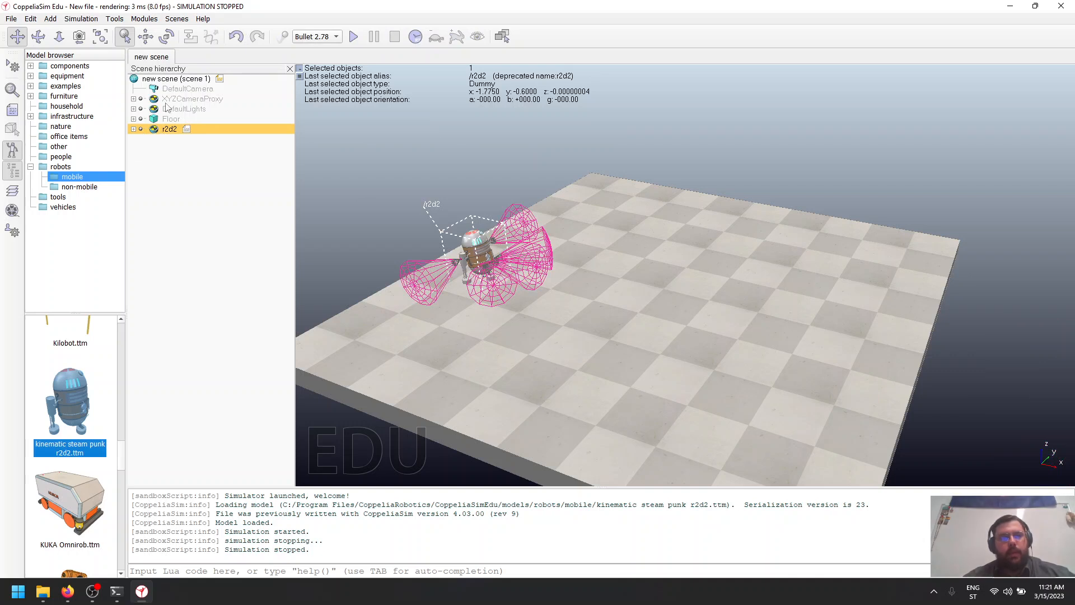
- Expand the r2d2 model in the scene hierarchy and inspect its body, its sensors and its object properties
{"action": "left_click", "coordinate": [133, 130]}
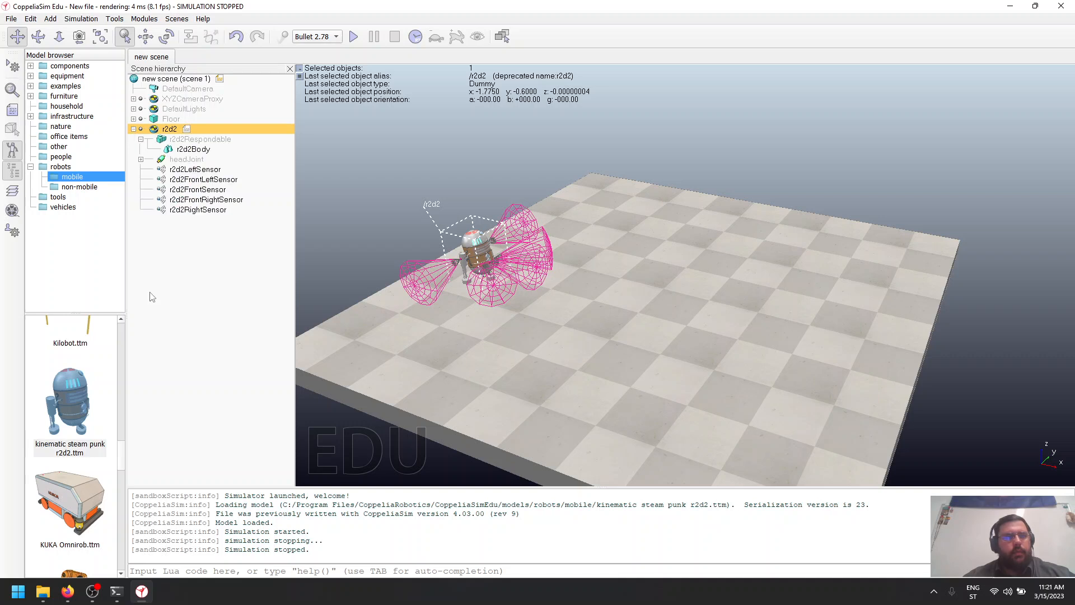
{"action": "left_click", "coordinate": [186, 150]}
{"action": "left_click", "coordinate": [193, 179]}
{"action": "left_click", "coordinate": [194, 200]}
{"action": "left_click", "coordinate": [194, 210]}
{"action": "left_click", "coordinate": [195, 178]}
{"action": "left_click", "coordinate": [196, 170]}
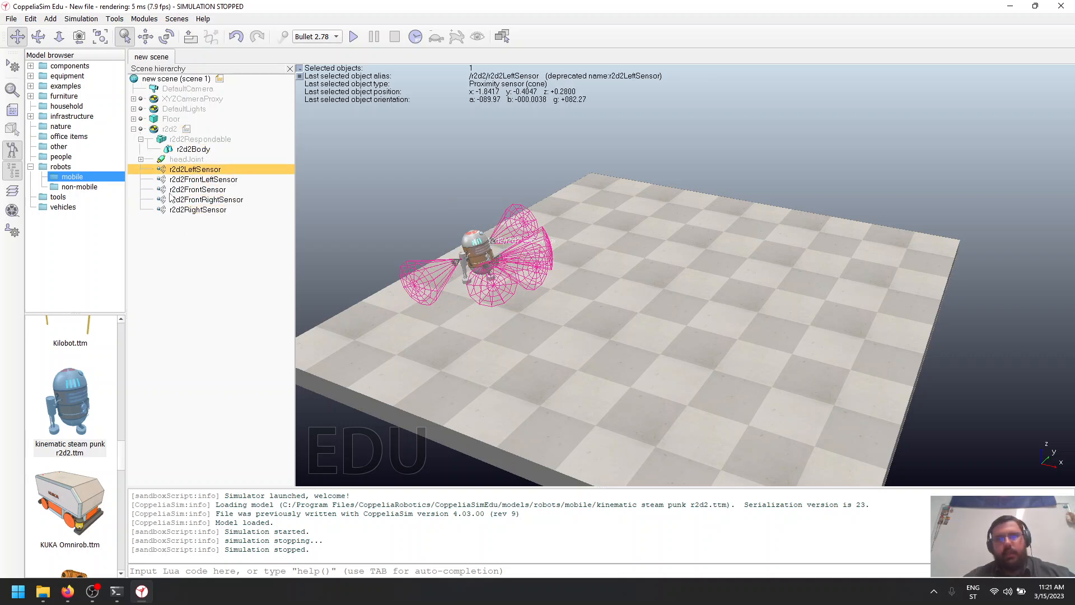
{"action": "double_click", "coordinate": [154, 130]}
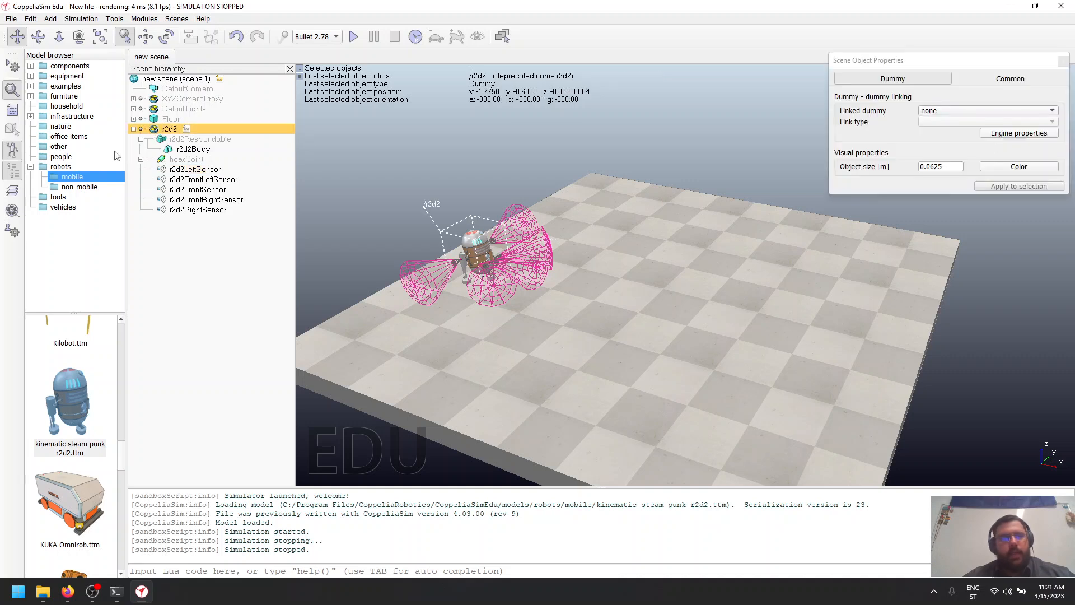
{"action": "left_click", "coordinate": [1062, 60]}
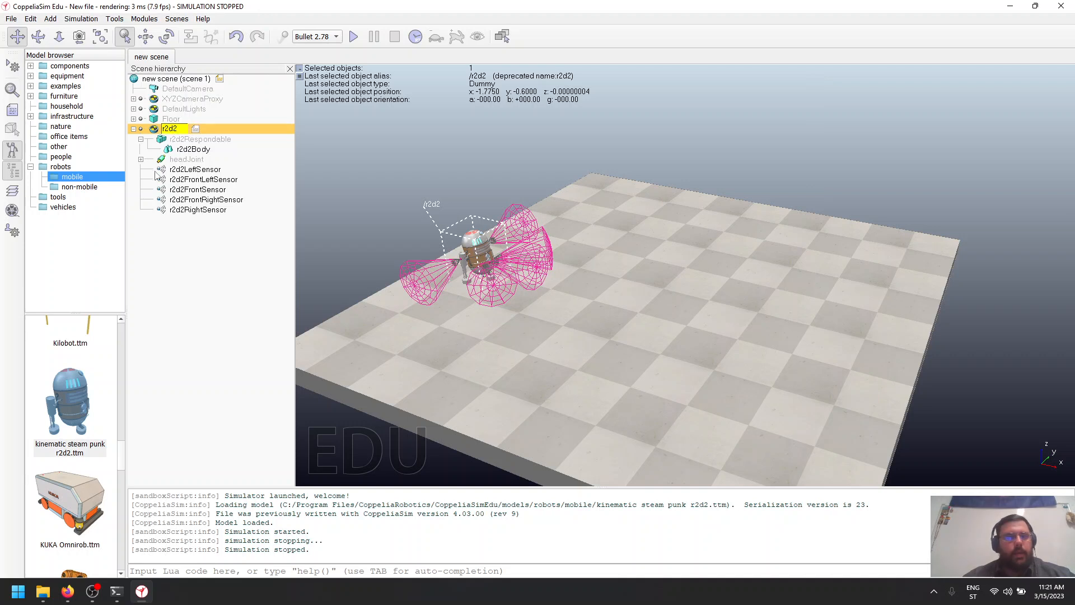
- Rename the r2d2 model in the scene hierarchy as r2d2_robot
{"action": "left_click", "coordinate": [180, 200]}
{"action": "double_click", "coordinate": [170, 130]}
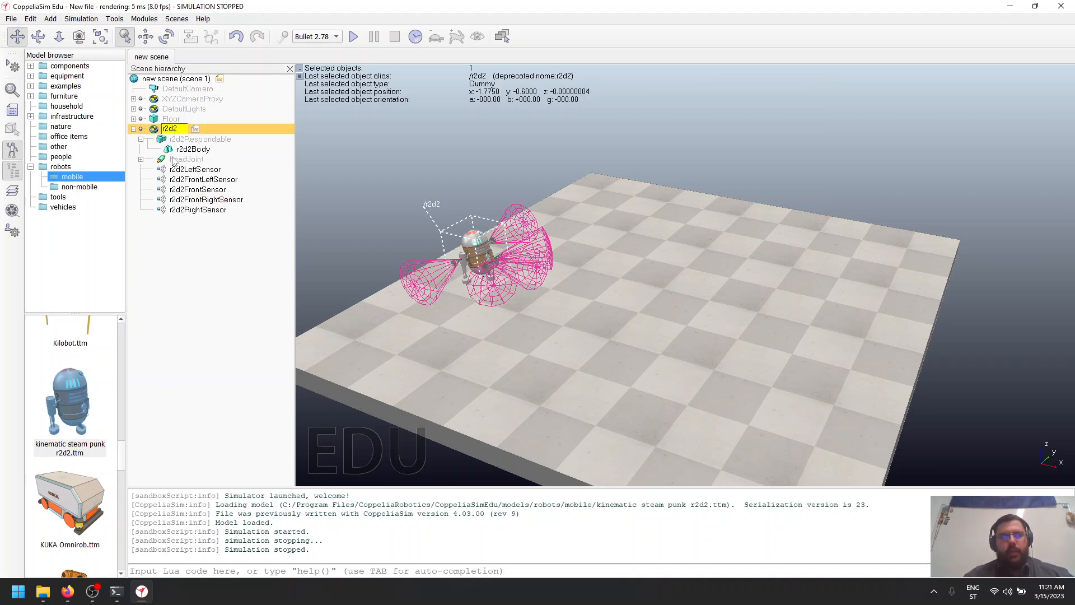
{"action": "type", "text": "_robot"}
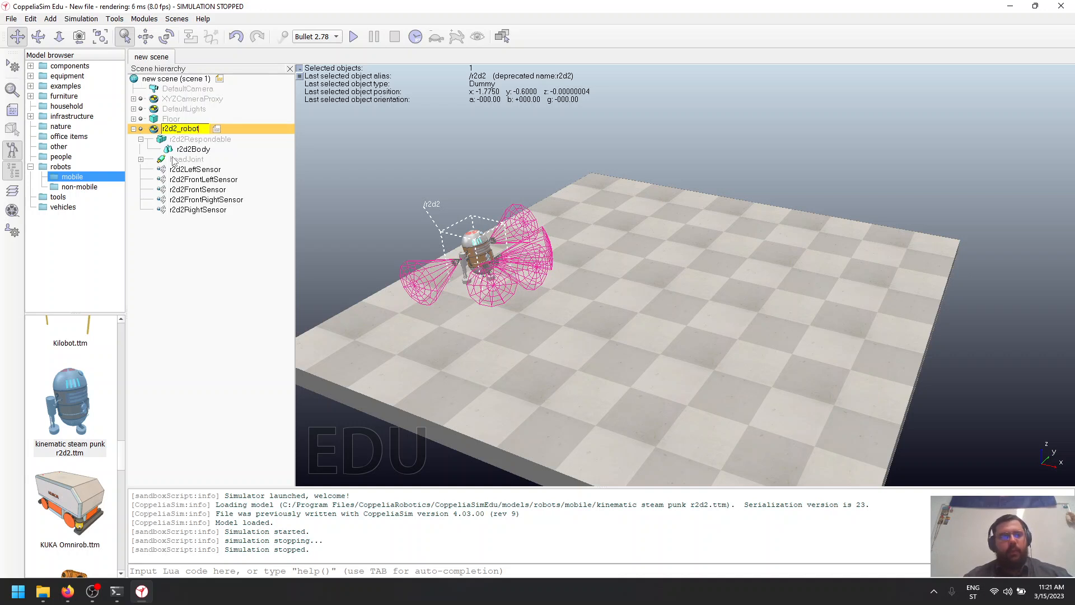
{"action": "key", "text": "Return"}
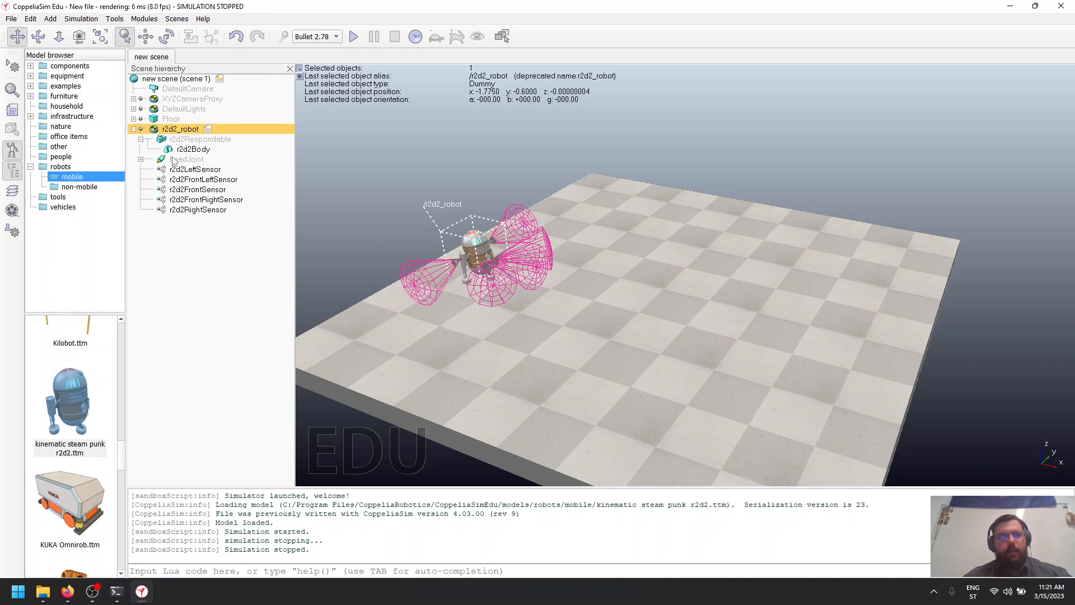
- Inspect the r2d2_robot object's common properties and its dummy linking settings
{"action": "double_click", "coordinate": [154, 130]}
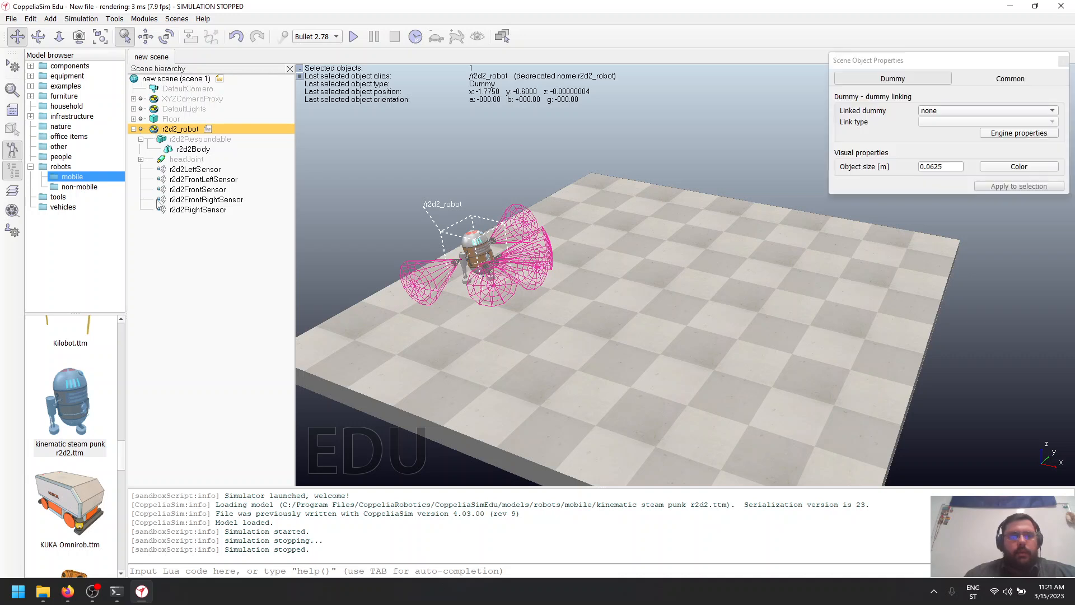
{"action": "left_click", "coordinate": [987, 85]}
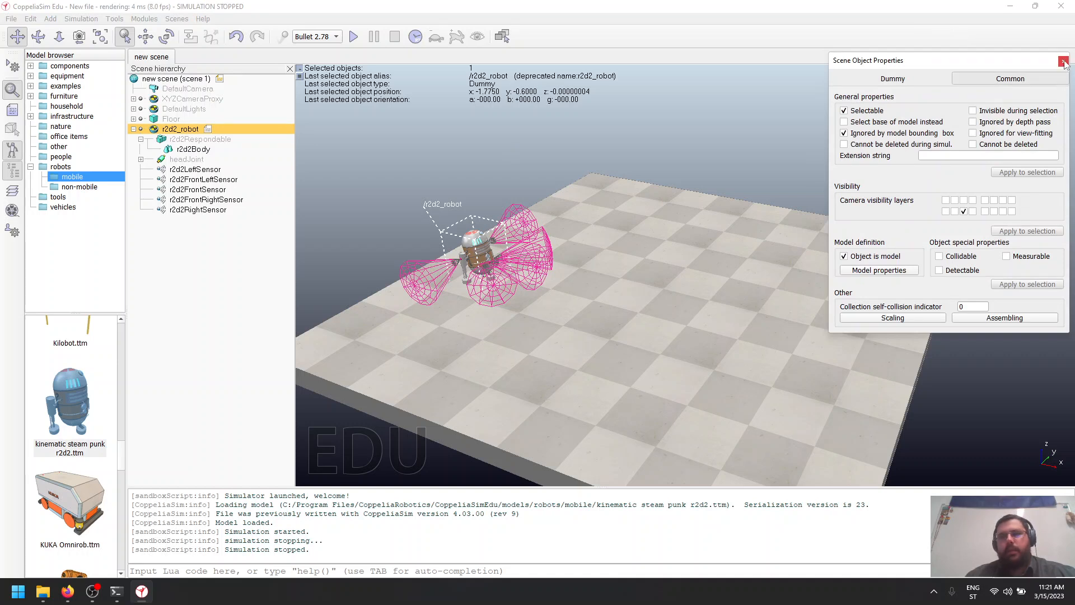
{"action": "left_click", "coordinate": [893, 79]}
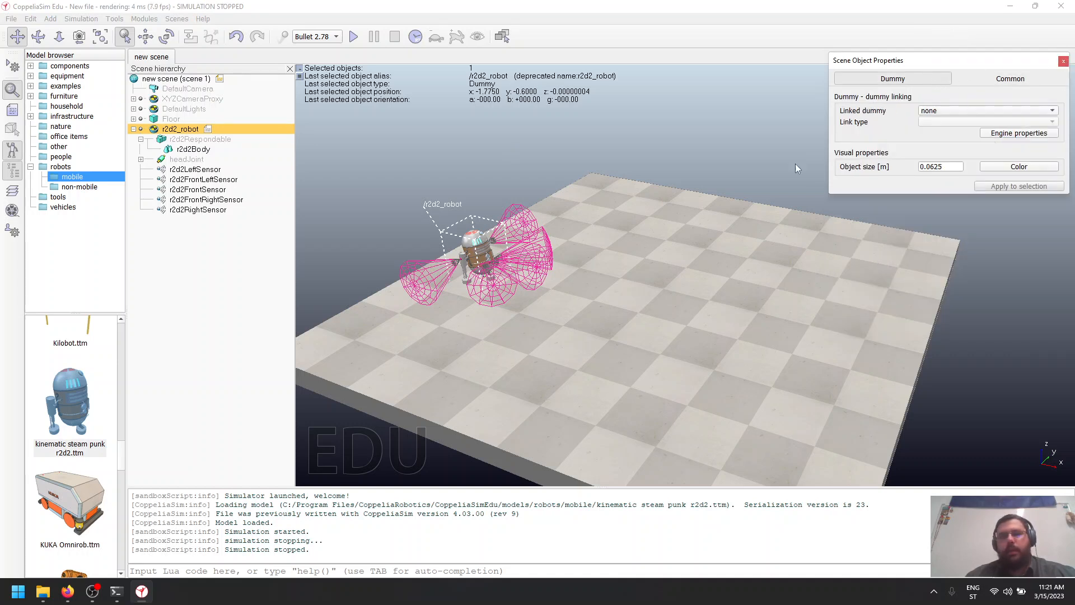
{"action": "left_click", "coordinate": [1063, 61]}
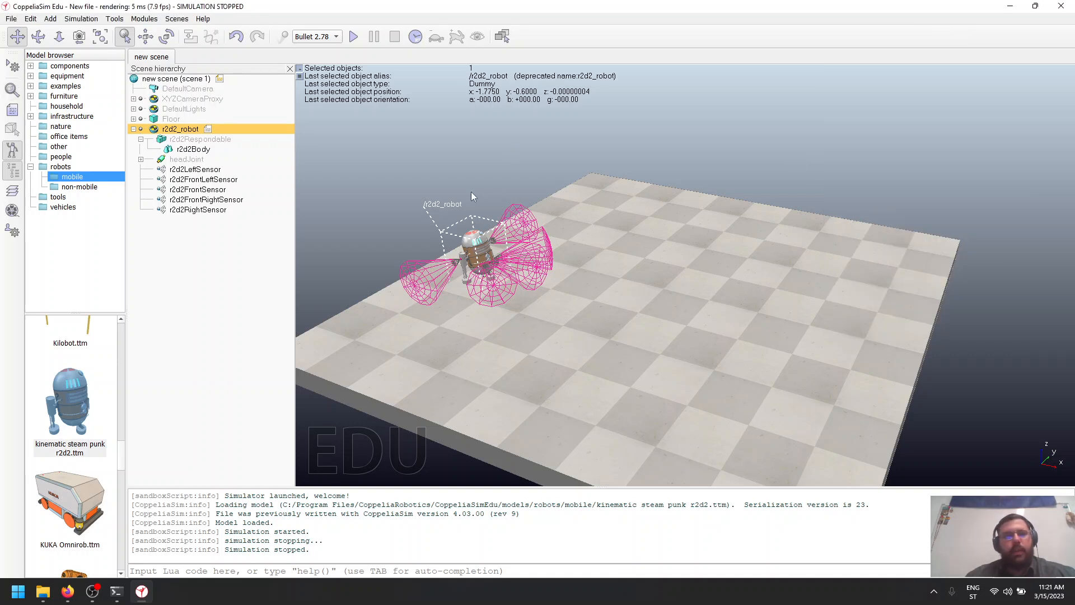
- Read through the child script attached to r2d2_robot, from initialization to the actuation code, and close it
{"action": "double_click", "coordinate": [207, 130]}
{"action": "scroll", "coordinate": [123, 278], "scroll_direction": "down", "scroll_amount": 10}
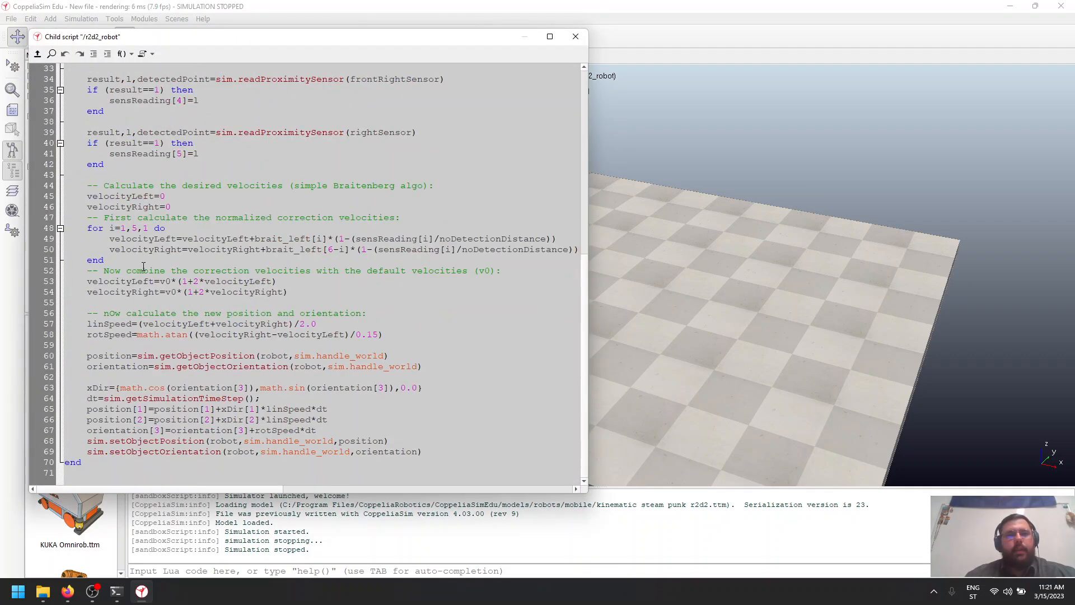
{"action": "scroll", "coordinate": [142, 275], "scroll_direction": "up", "scroll_amount": 10}
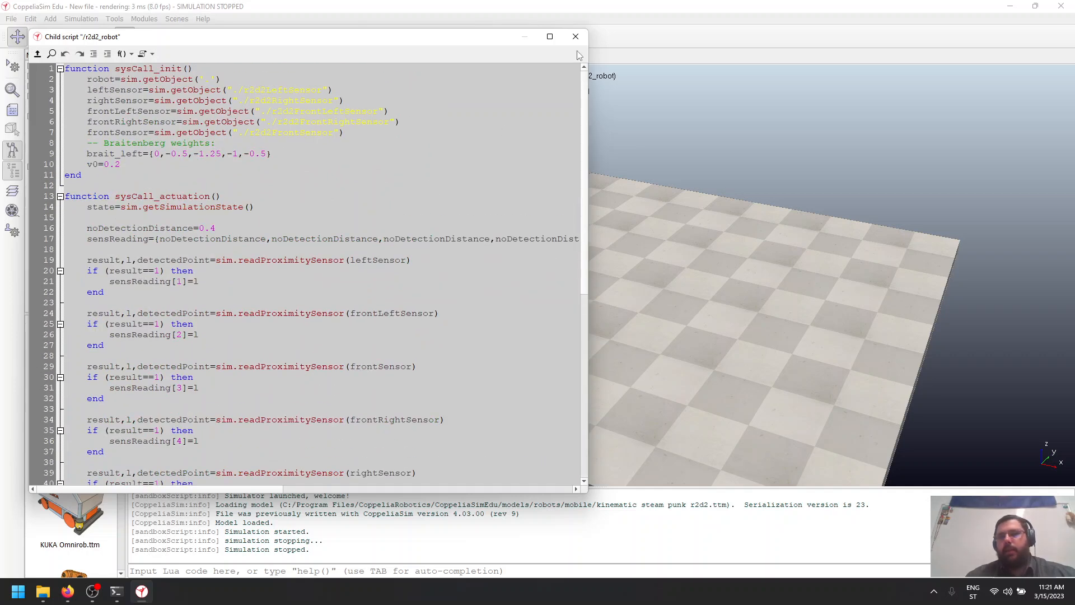
{"action": "scroll", "coordinate": [338, 263], "scroll_direction": "down", "scroll_amount": 11}
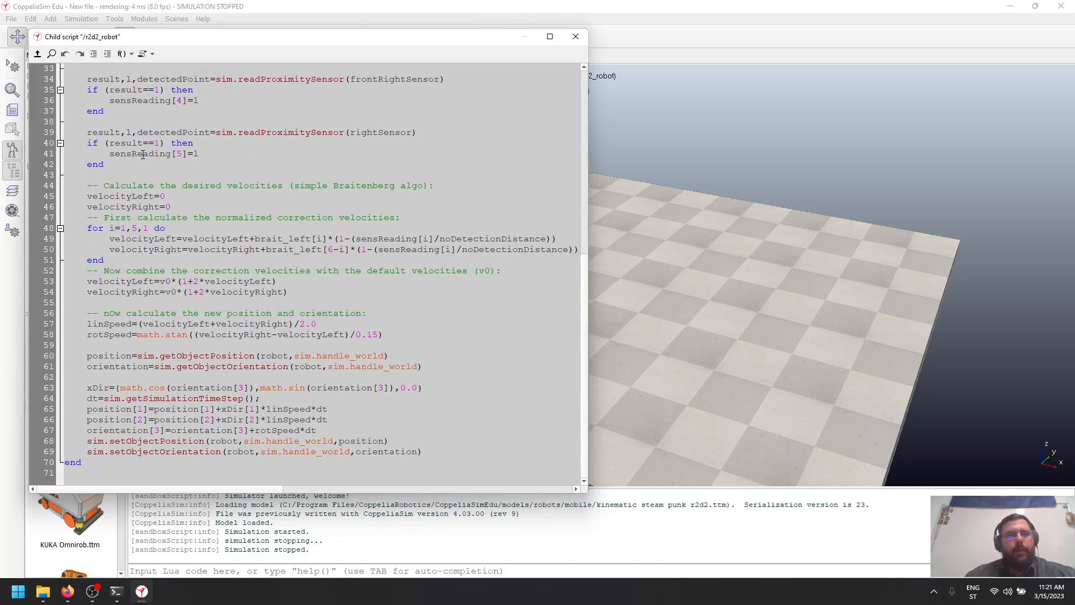
{"action": "scroll", "coordinate": [144, 155], "scroll_direction": "up", "scroll_amount": 11}
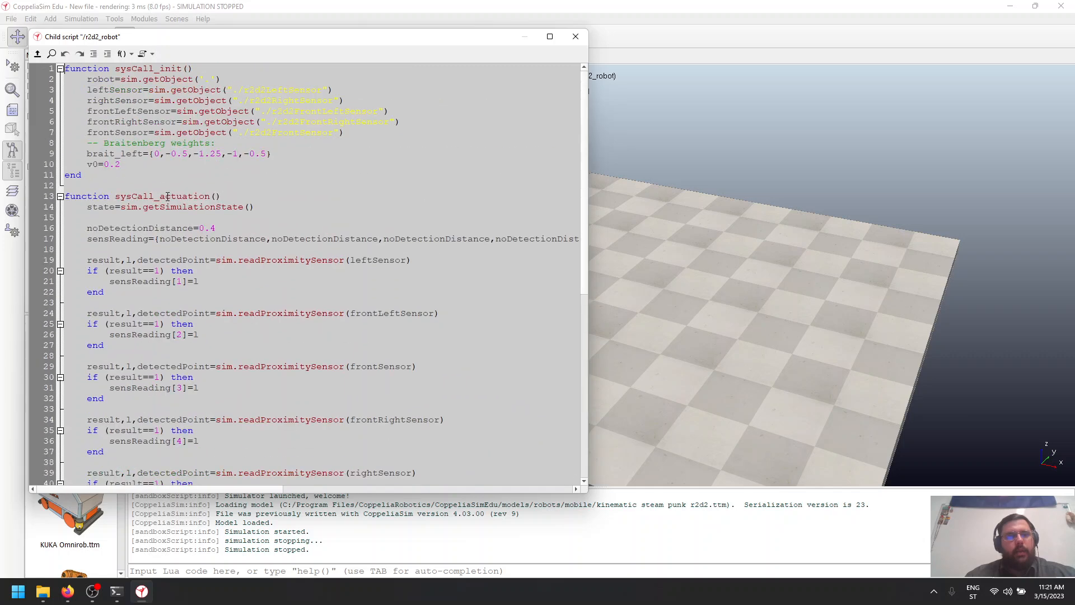
{"action": "left_click", "coordinate": [576, 37]}
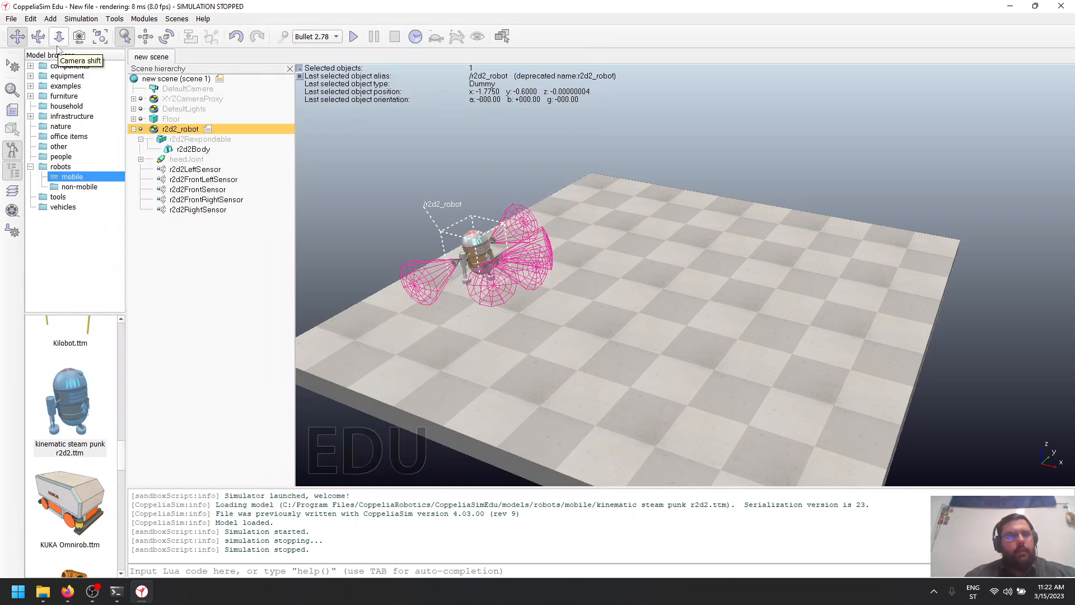
- View the list of simulation scripts and look through the r2d2_robot child script from there, closing both when finished
{"action": "left_click", "coordinate": [115, 19]}
{"action": "left_click", "coordinate": [122, 20]}
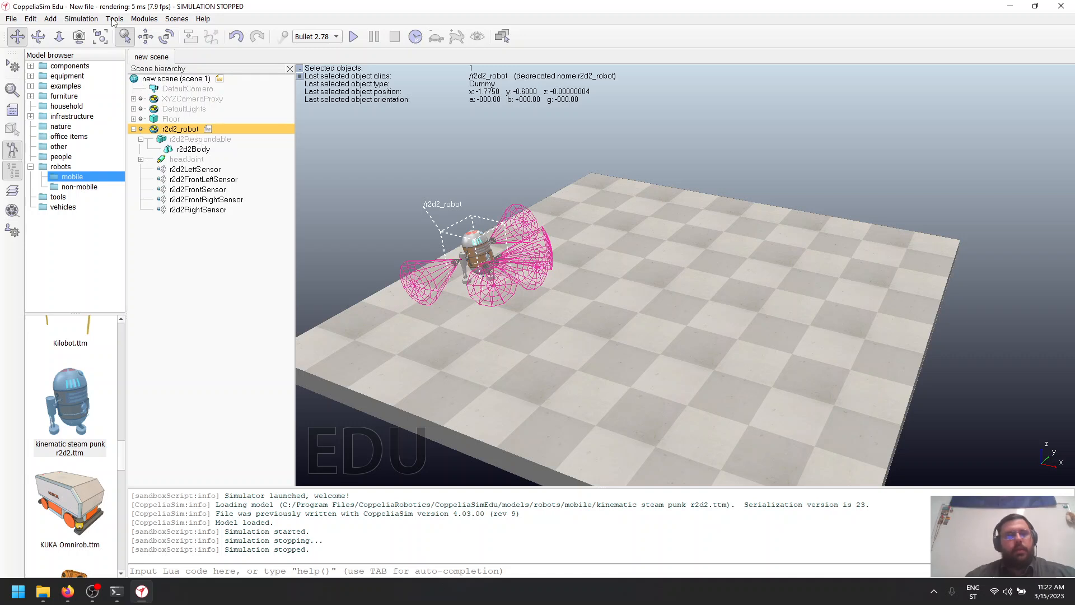
{"action": "left_click", "coordinate": [114, 19]}
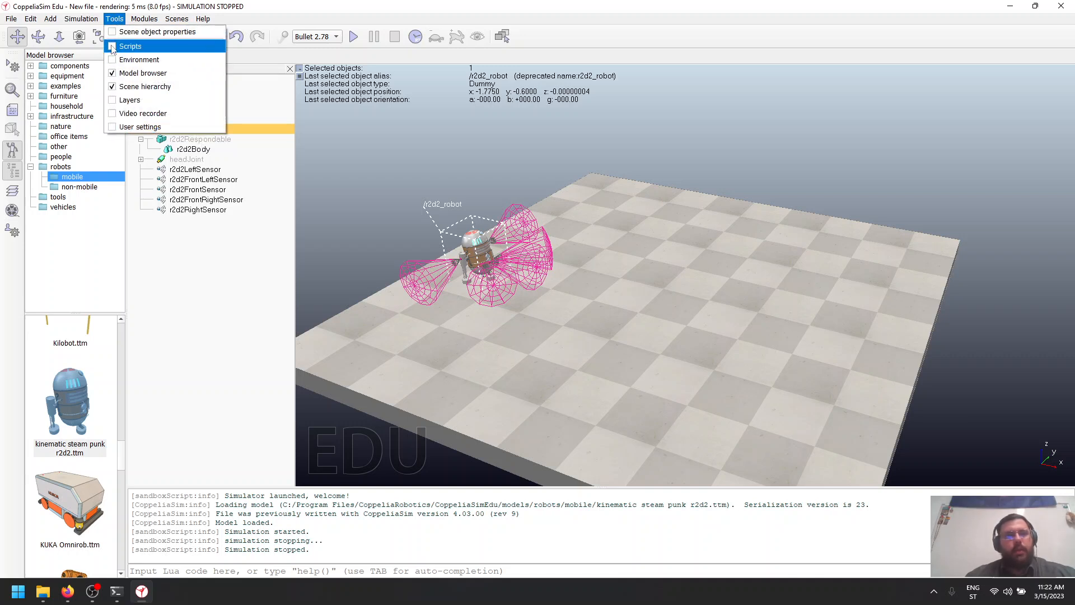
{"action": "left_click", "coordinate": [112, 47]}
{"action": "left_click", "coordinate": [884, 107]}
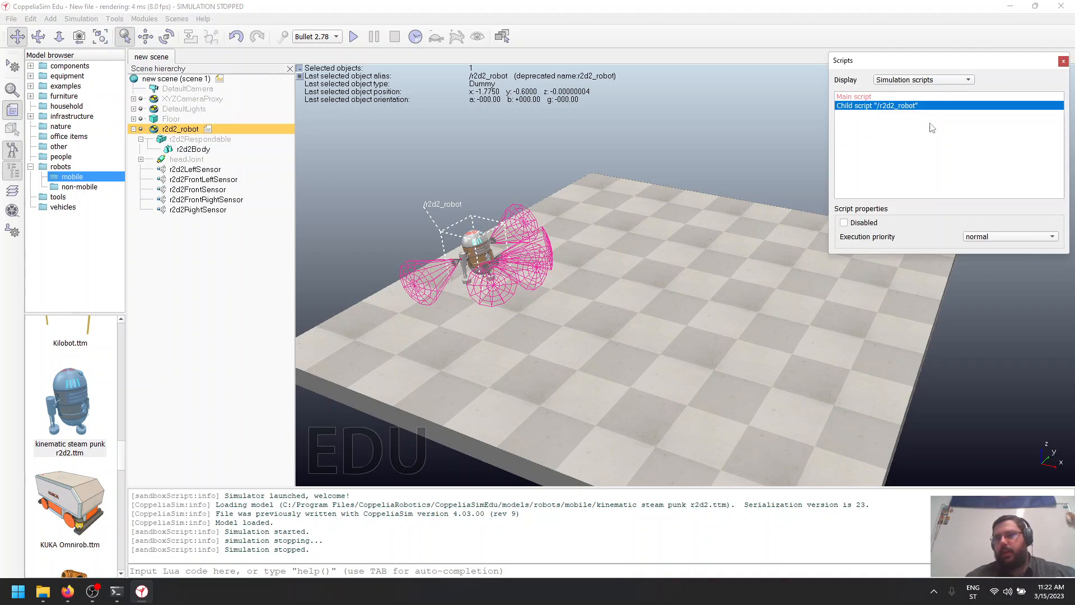
{"action": "double_click", "coordinate": [901, 107]}
{"action": "scroll", "coordinate": [410, 110], "scroll_direction": "down", "scroll_amount": 10}
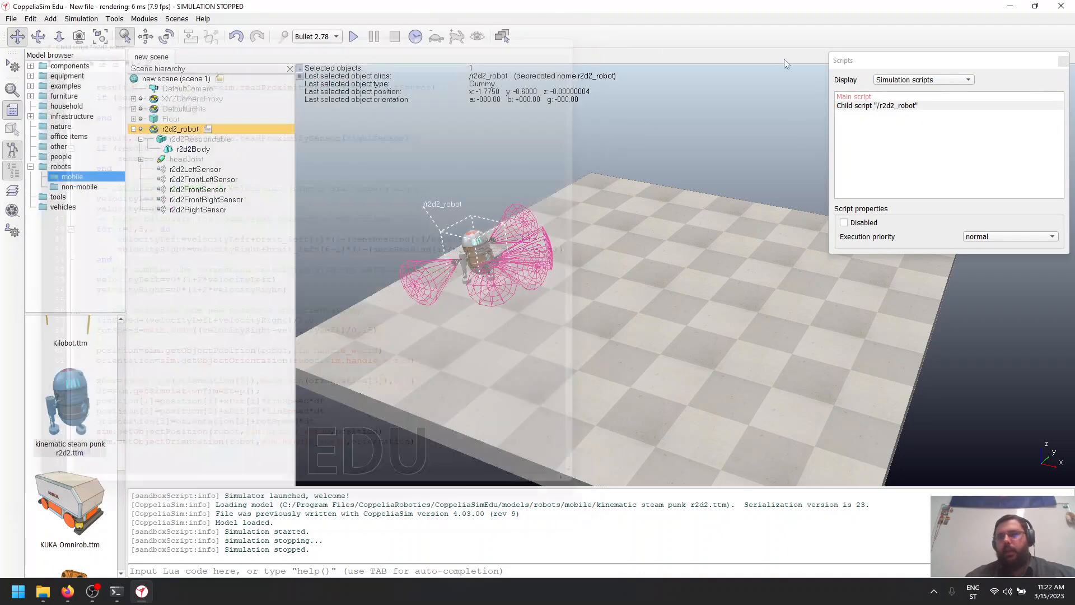
{"action": "left_click", "coordinate": [575, 36]}
{"action": "left_click", "coordinate": [1064, 62]}
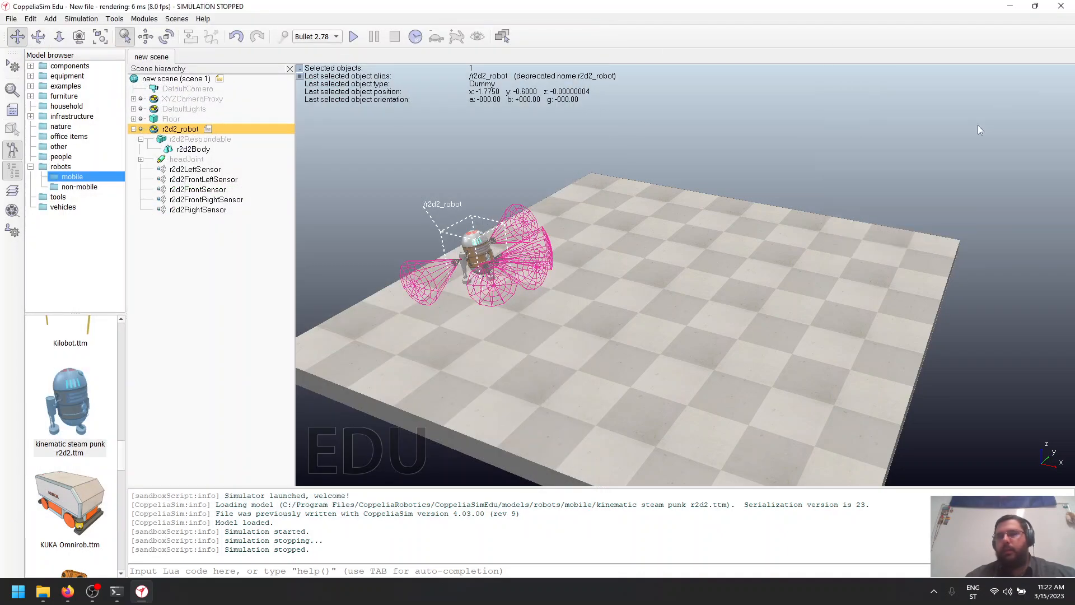
- Add a primitive cuboid to the scene with X, Y and Z sizes of 1 m each
{"action": "left_click", "coordinate": [49, 19]}
{"action": "mouse_move", "coordinate": [125, 34]}
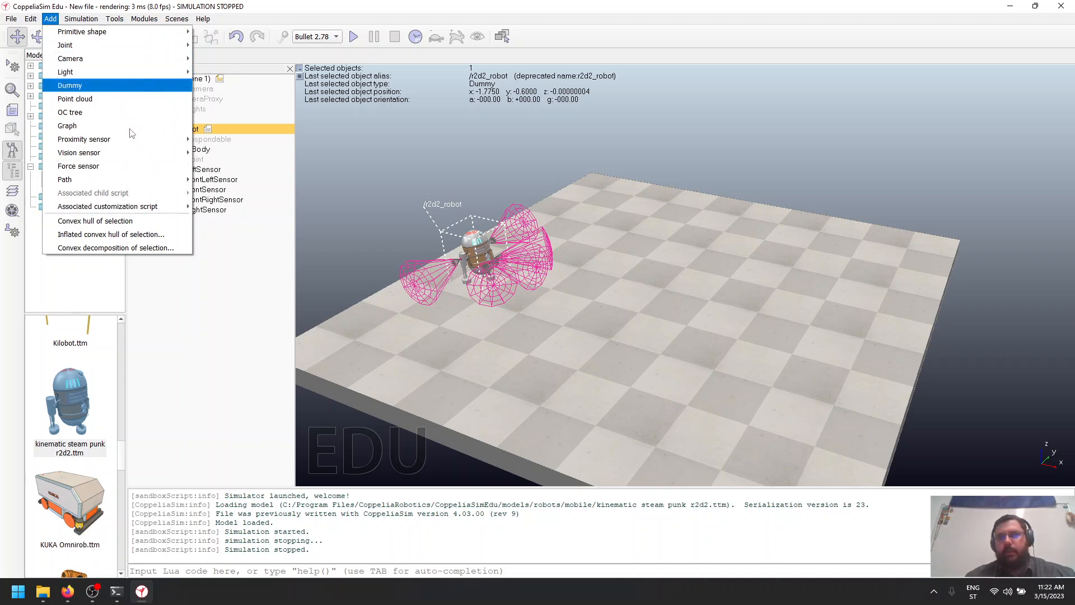
{"action": "mouse_move", "coordinate": [165, 39]}
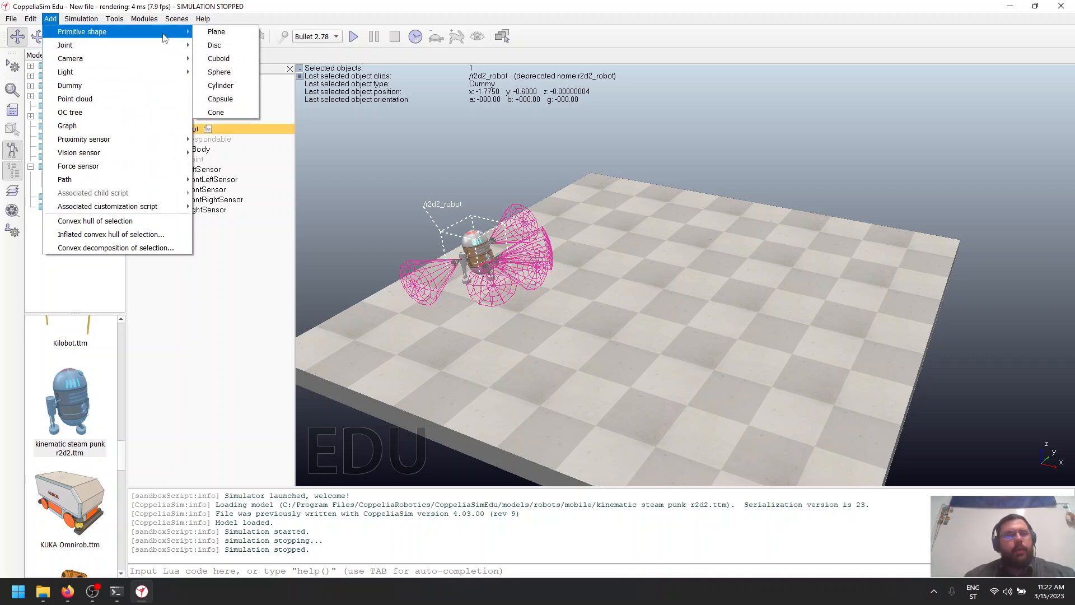
{"action": "left_click", "coordinate": [219, 58]}
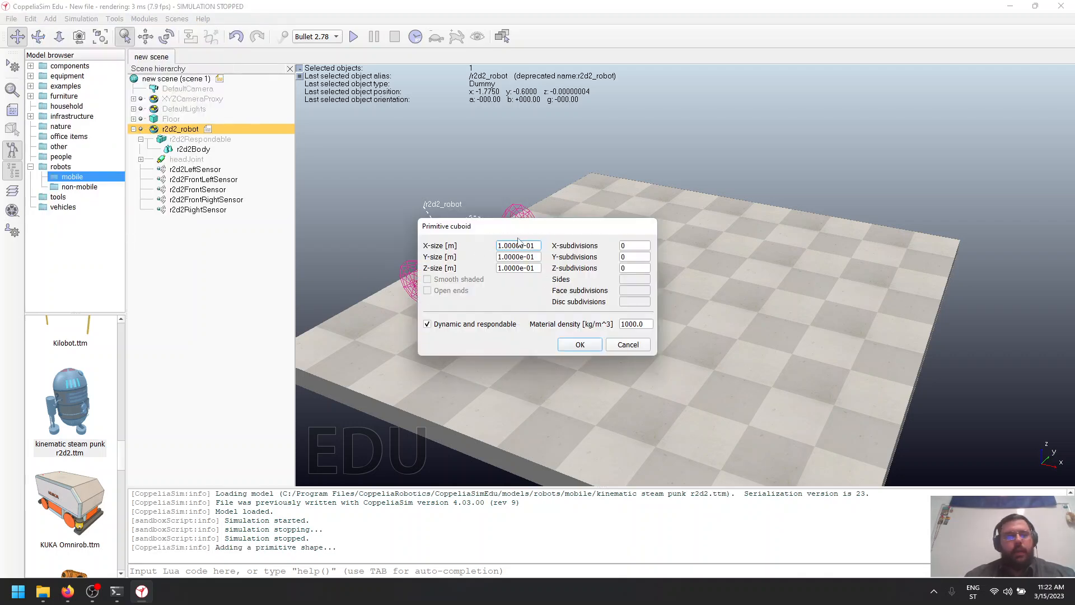
{"action": "left_click_drag", "start_coordinate": [535, 231], "coordinate": [757, 176]}
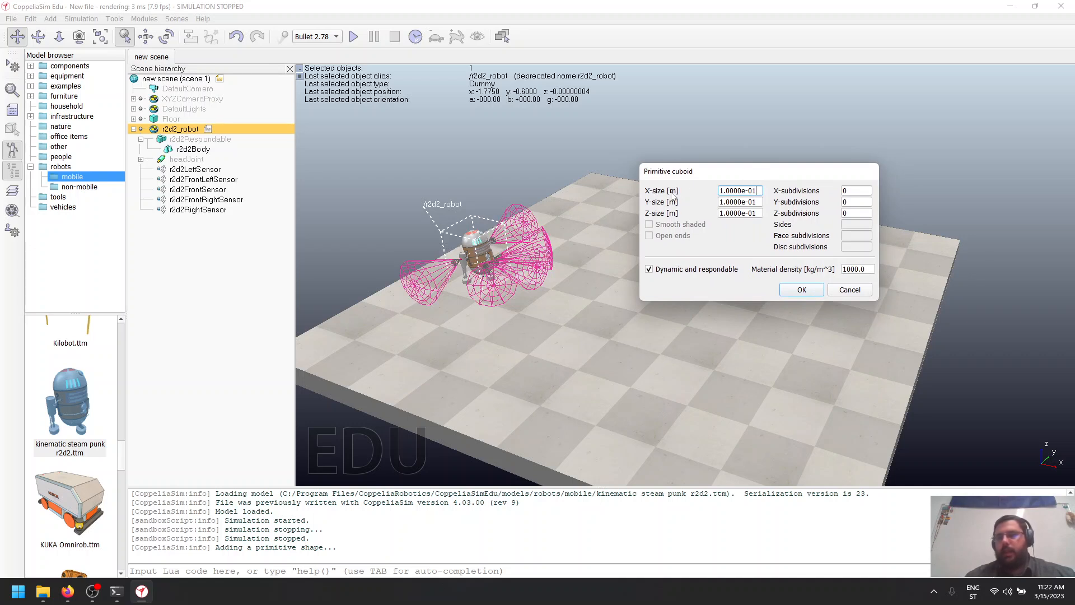
{"action": "left_click_drag", "start_coordinate": [742, 192], "coordinate": [757, 192]}
{"action": "left_click", "coordinate": [756, 192]}
{"action": "double_click", "coordinate": [734, 190]}
{"action": "left_click", "coordinate": [747, 191]}
{"action": "triple_click", "coordinate": [729, 195]}
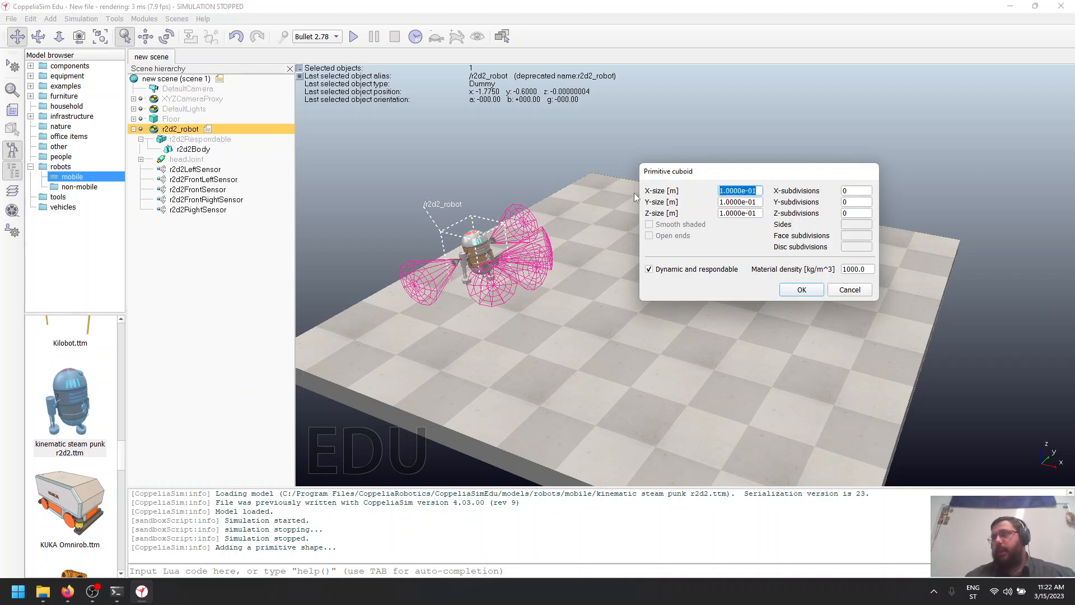
{"action": "type", "text": "1"}
{"action": "key", "text": "Tab"}
{"action": "type", "text": "1"}
{"action": "key", "text": "Tab"}
{"action": "type", "text": "1"}
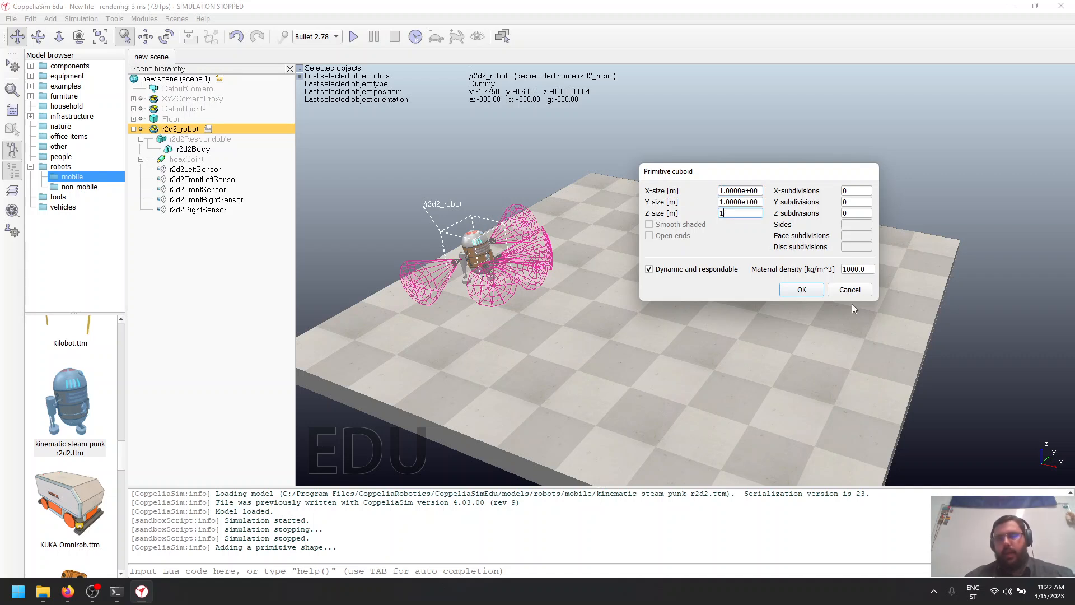
{"action": "left_click", "coordinate": [801, 290]}
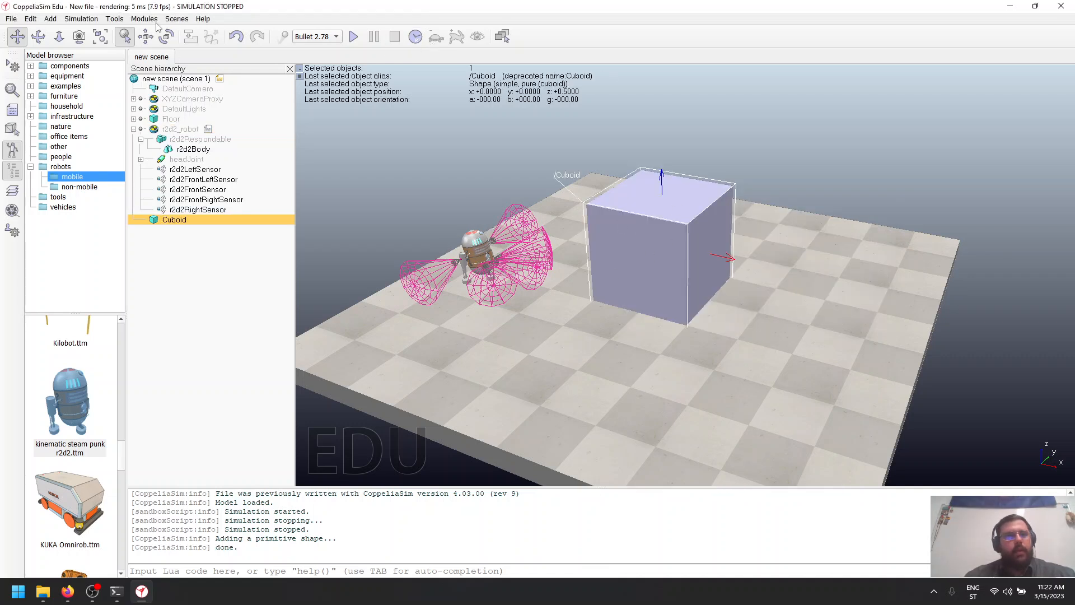
- Set the cuboid's Y-coordinate to -0.5 m relative to the world
{"action": "left_click", "coordinate": [146, 36]}
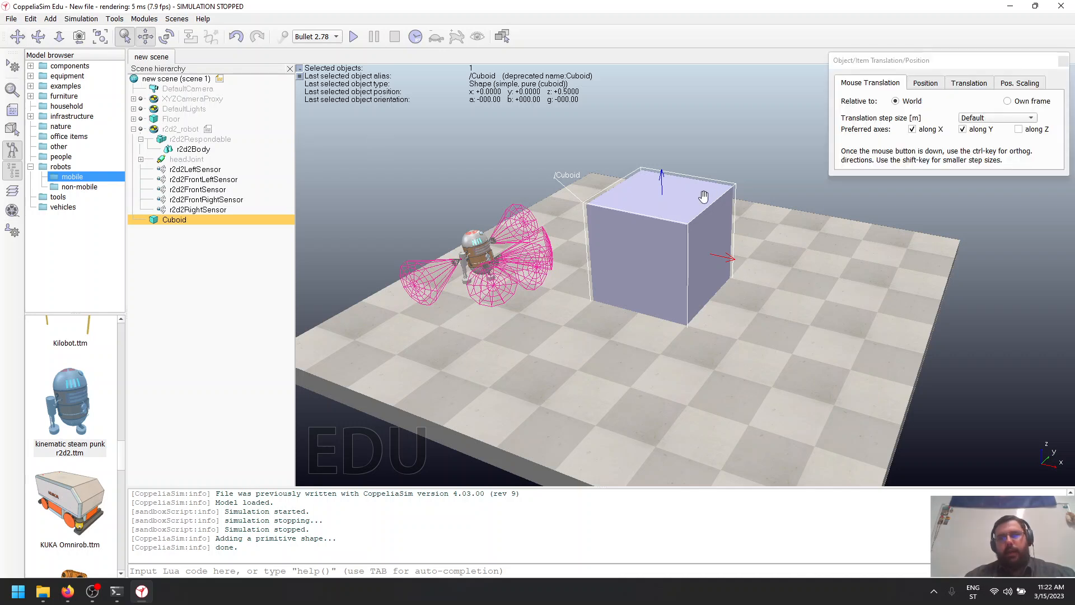
{"action": "left_click", "coordinate": [924, 84]}
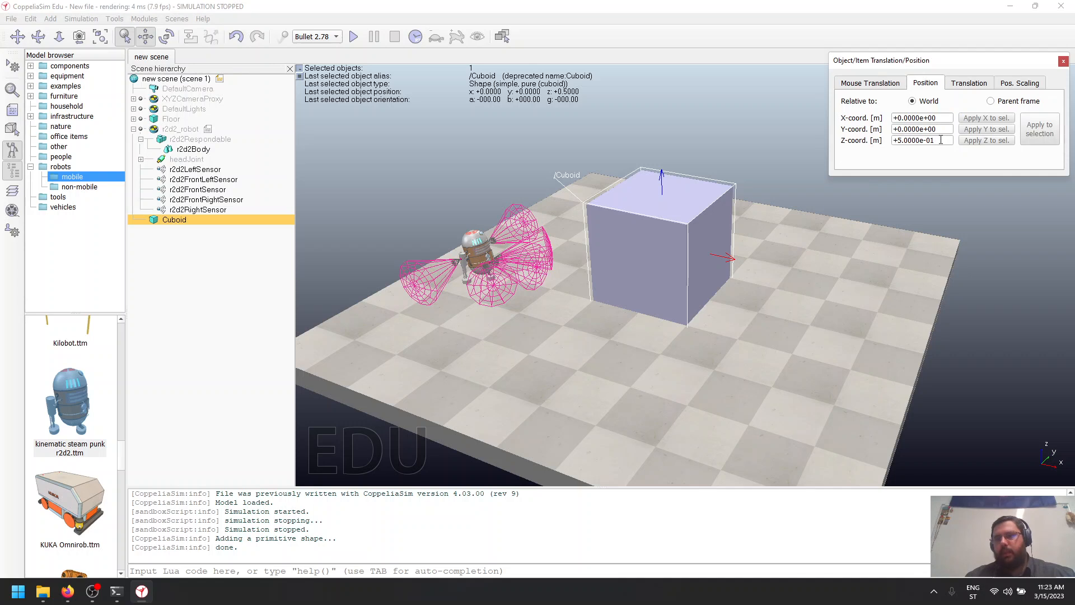
{"action": "left_click_drag", "start_coordinate": [937, 128], "coordinate": [866, 134]}
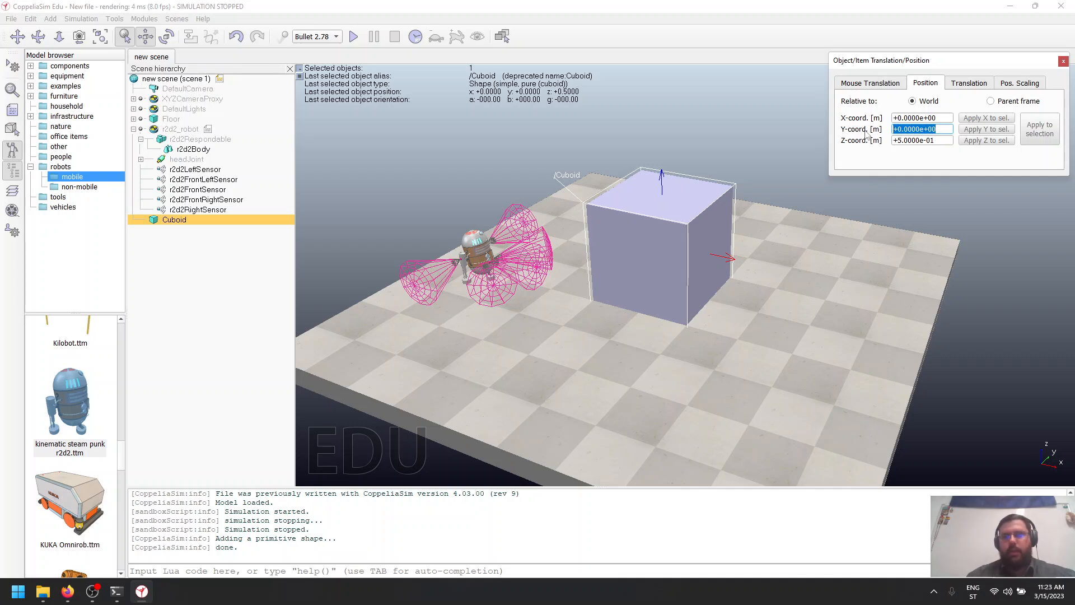
{"action": "type", "text": "-0.5"}
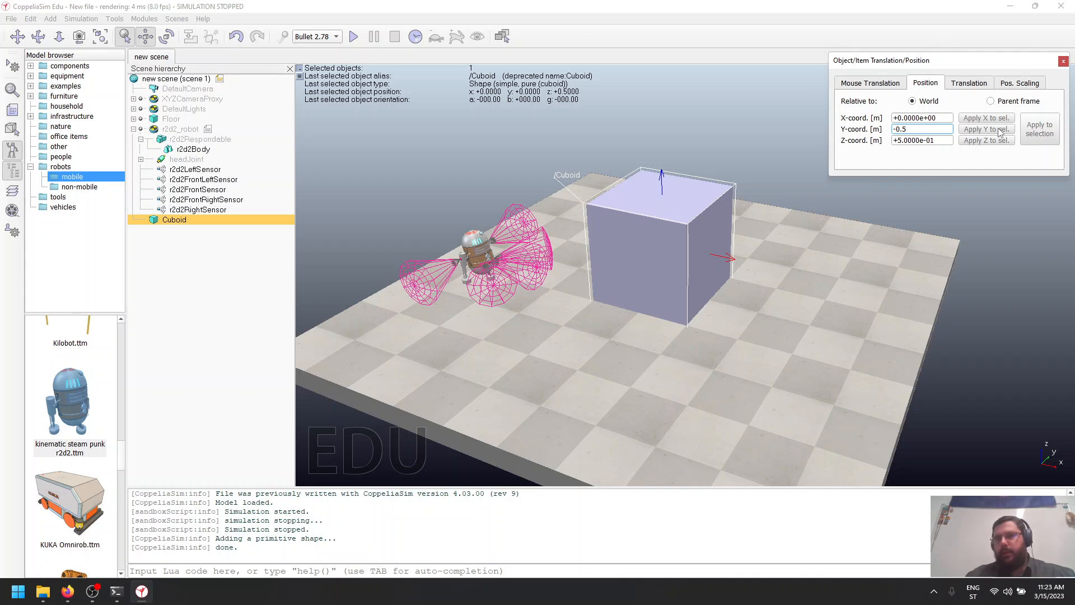
{"action": "left_click", "coordinate": [947, 141]}
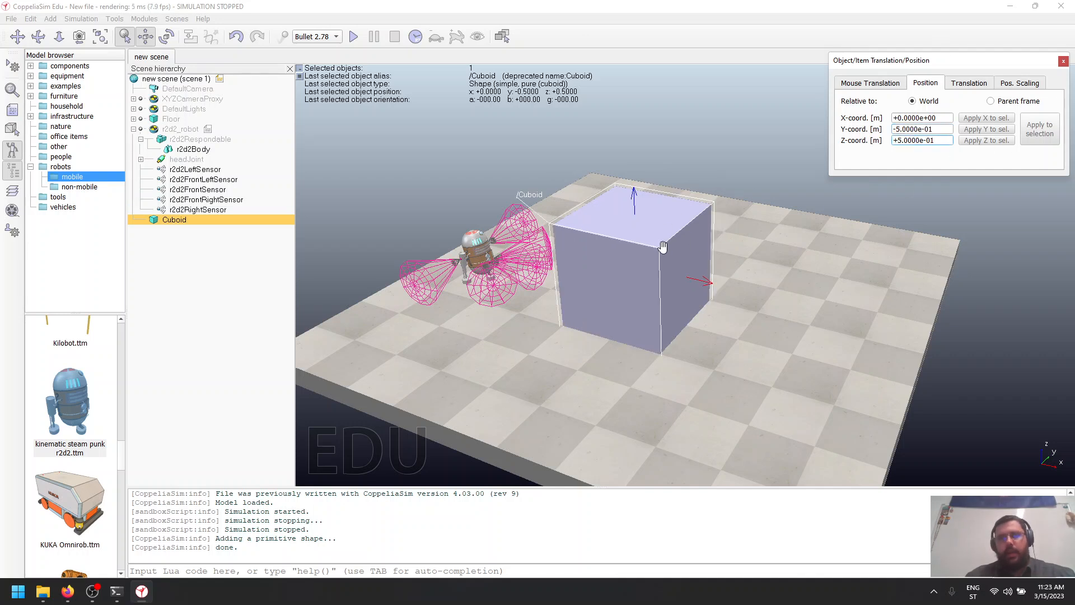
- Translate the cuboid along the world Y axis in repeated -0.05 m steps until its Y position is -0.8 m
{"action": "left_click", "coordinate": [970, 84]}
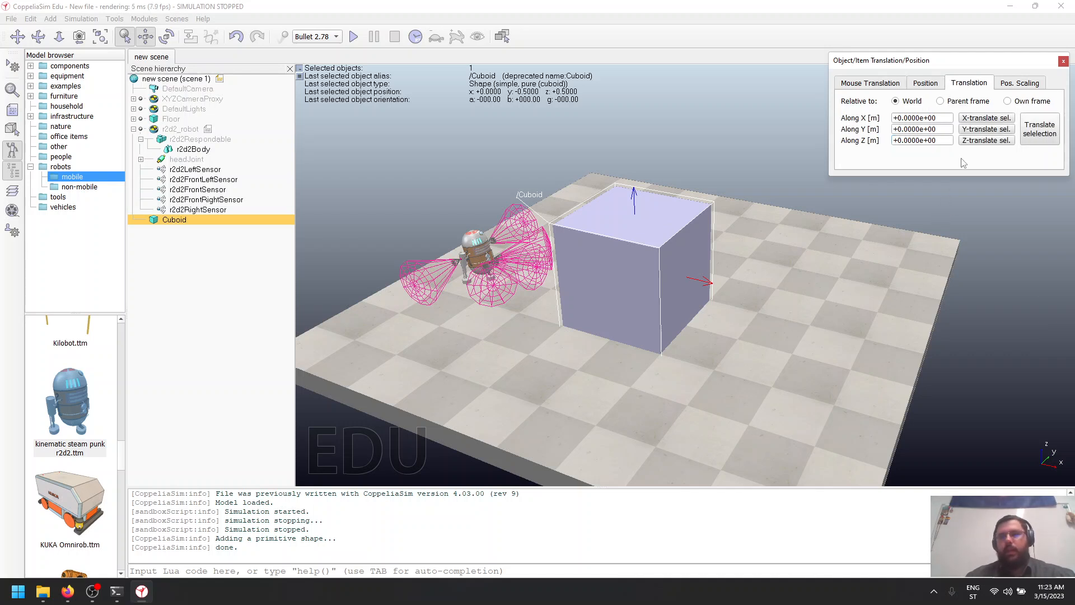
{"action": "triple_click", "coordinate": [949, 140]}
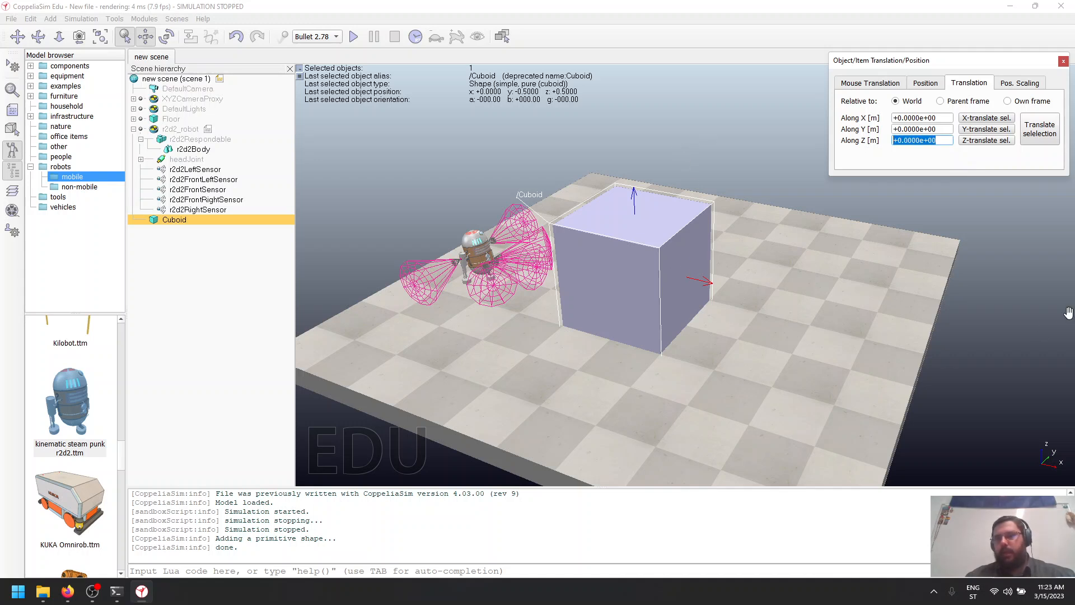
{"action": "left_click", "coordinate": [943, 129]}
{"action": "left_click_drag", "start_coordinate": [941, 128], "coordinate": [877, 129]}
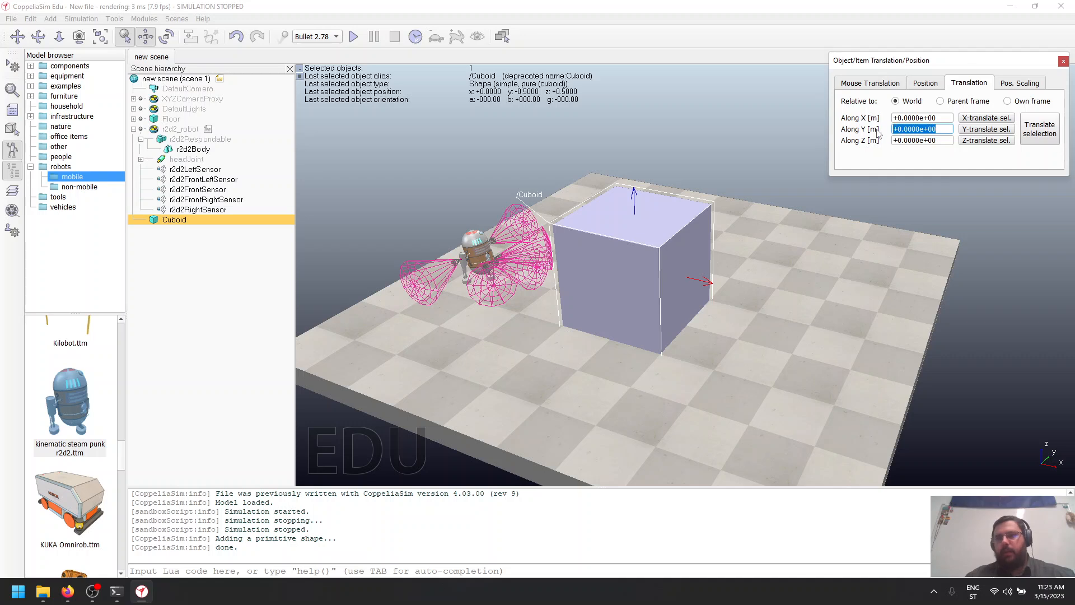
{"action": "type", "text": "-0.05"}
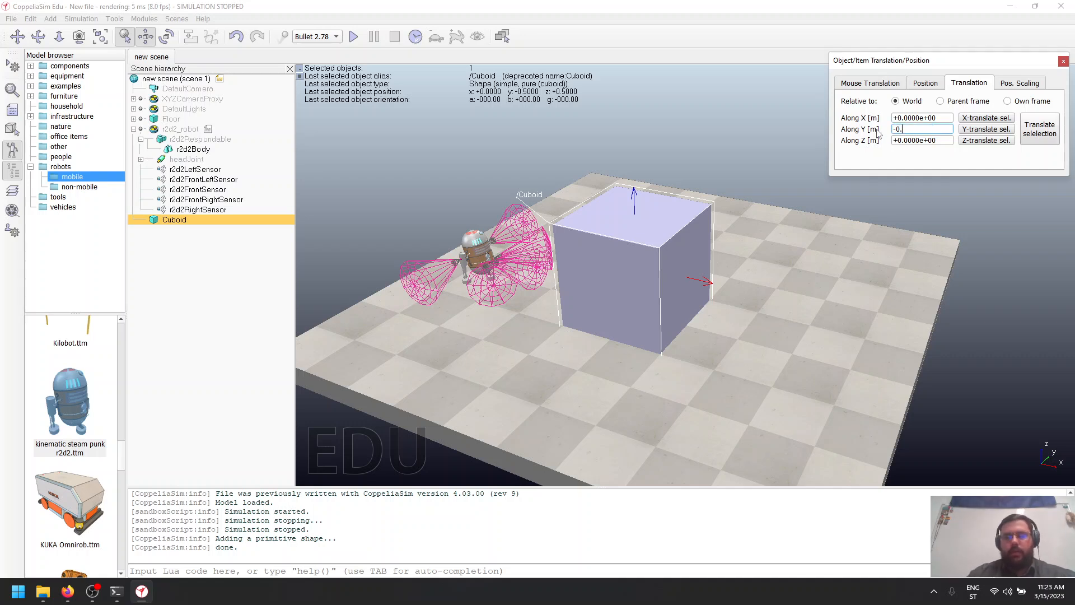
{"action": "left_click", "coordinate": [979, 129]}
{"action": "left_click", "coordinate": [978, 130]}
{"action": "left_click", "coordinate": [979, 129]}
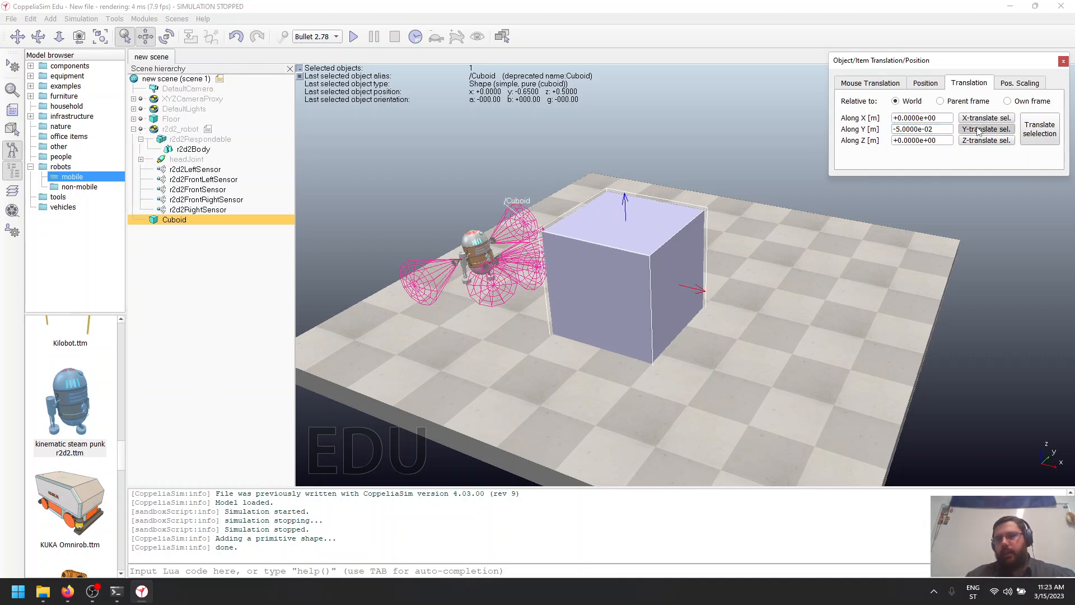
{"action": "left_click", "coordinate": [978, 130]}
{"action": "left_click", "coordinate": [978, 129]}
{"action": "left_click", "coordinate": [978, 129]}
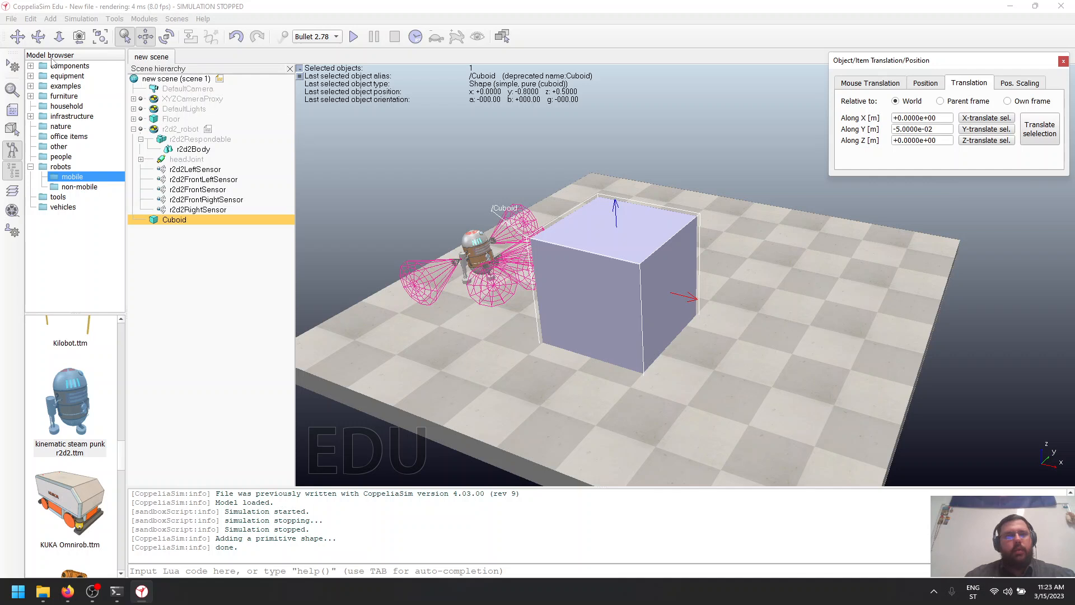
- Move the cuboid freehand across the floor, try it with movement along Y disabled, and re-enable Y to place it at about X 0.25, Y -1.075 m
{"action": "mouse_move", "coordinate": [619, 319]}
{"action": "left_mouse_down"}
{"action": "mouse_move", "coordinate": [610, 296]}
{"action": "mouse_move", "coordinate": [623, 301]}
{"action": "left_mouse_up"}
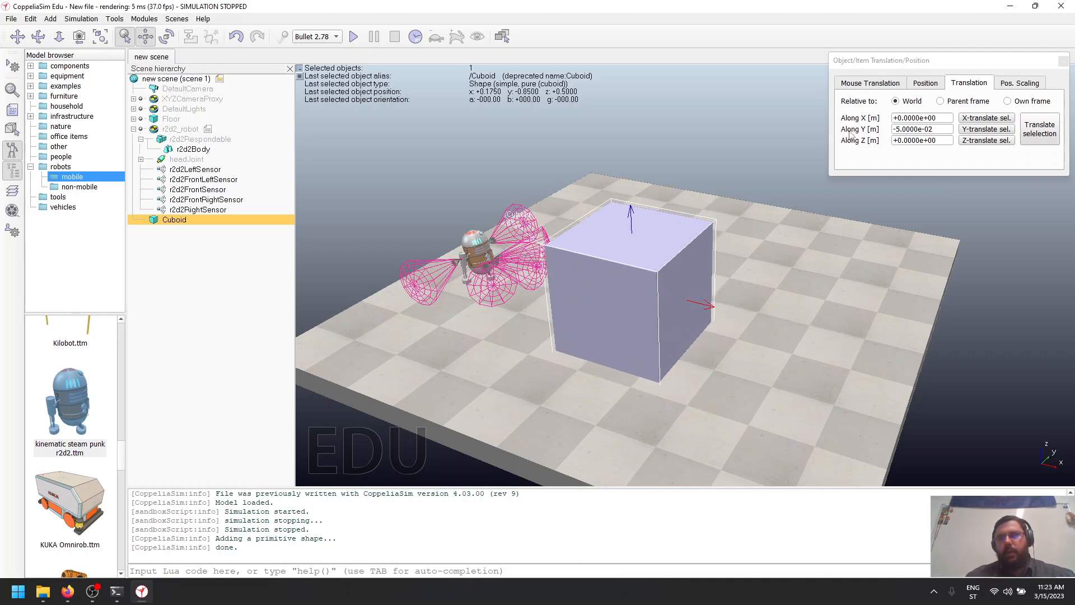
{"action": "left_click", "coordinate": [867, 82]}
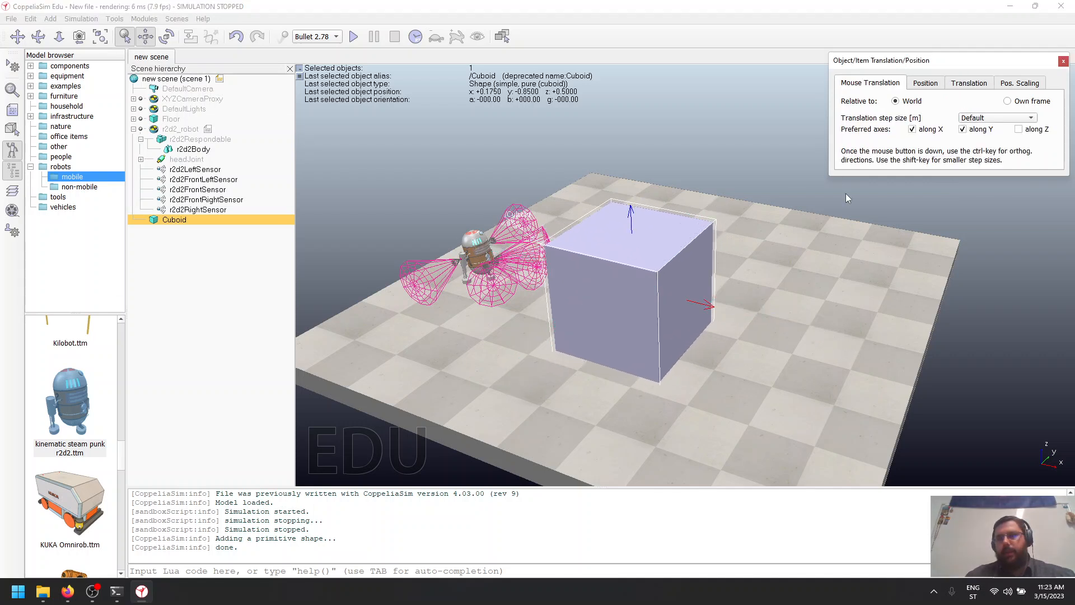
{"action": "left_click", "coordinate": [962, 129]}
{"action": "left_click_drag", "start_coordinate": [616, 312], "coordinate": [658, 306]}
{"action": "left_click", "coordinate": [962, 129]}
{"action": "left_click_drag", "start_coordinate": [640, 261], "coordinate": [597, 264]}
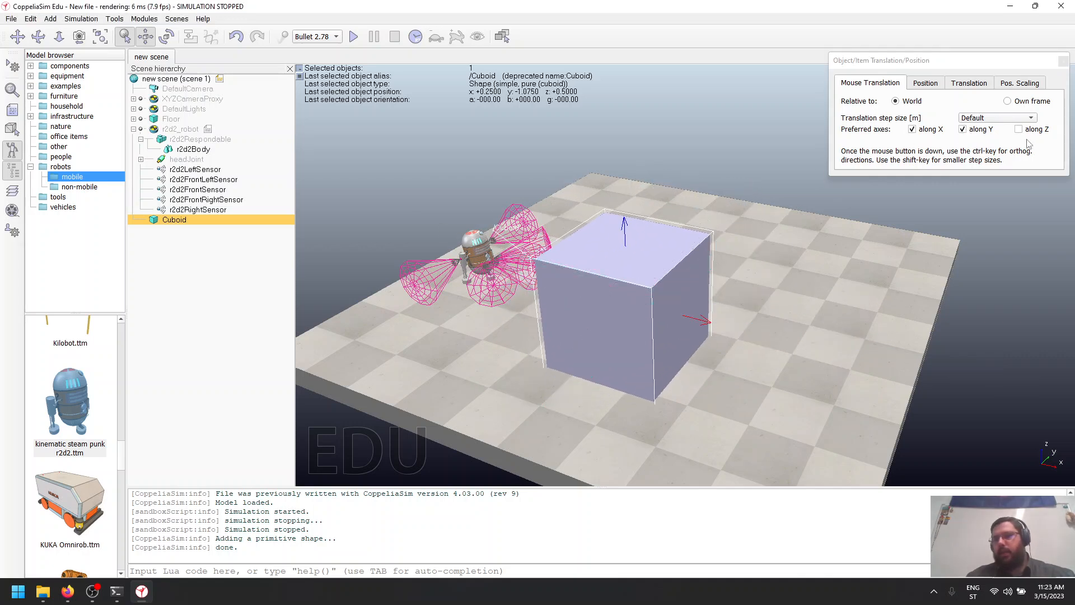
- Run the simulation with the robot and the cuboid, observe how the robot interacts with it, and stop the simulation
{"action": "left_click", "coordinate": [1062, 61]}
{"action": "left_click_drag", "start_coordinate": [496, 439], "coordinate": [552, 425]}
{"action": "middle_click_drag", "start_coordinate": [552, 425], "coordinate": [556, 428]}
{"action": "left_click_drag", "start_coordinate": [436, 388], "coordinate": [662, 444]}
{"action": "left_click_drag", "start_coordinate": [773, 343], "coordinate": [738, 326]}
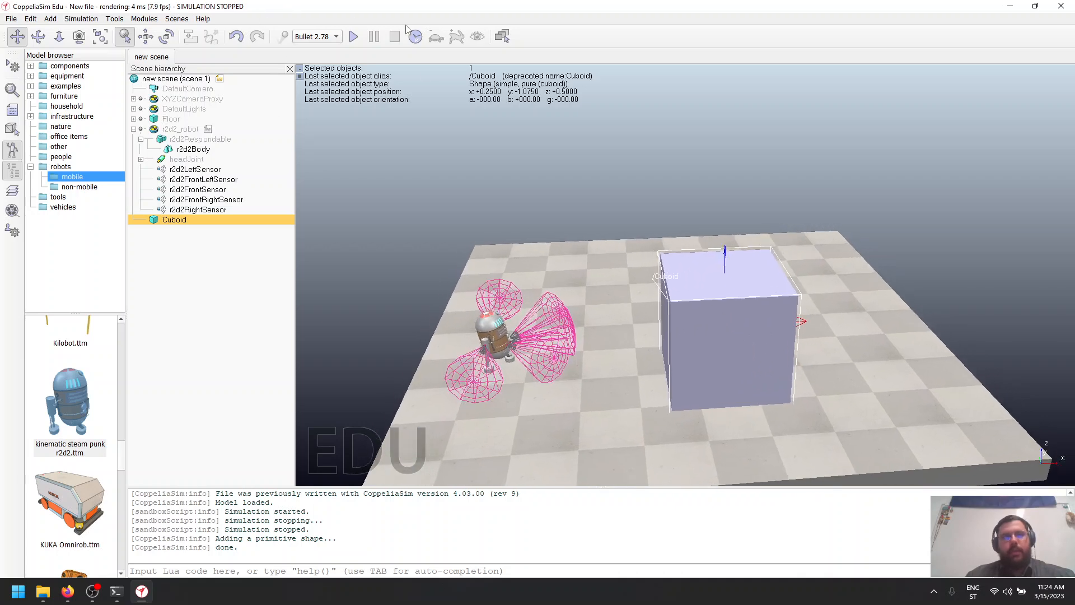
{"action": "left_click", "coordinate": [354, 36]}
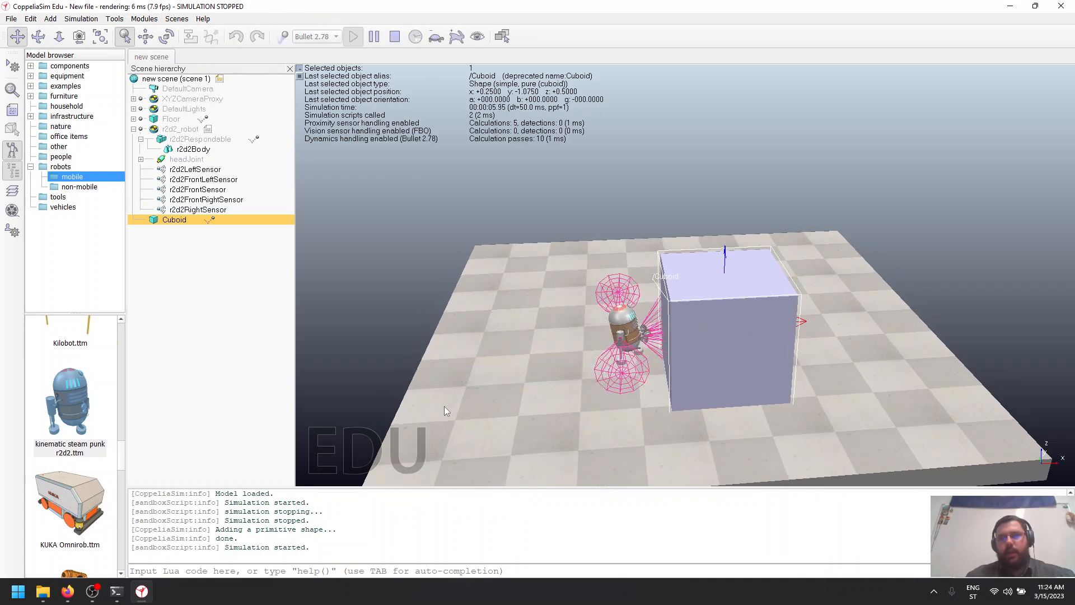
{"action": "middle_click_drag", "start_coordinate": [559, 402], "coordinate": [707, 395]}
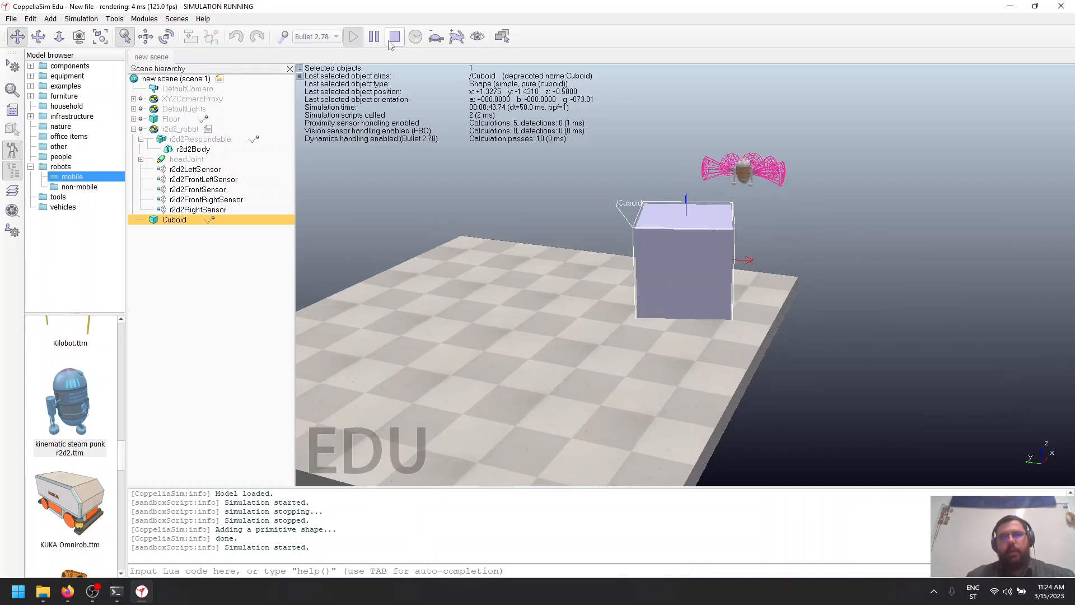
{"action": "left_click", "coordinate": [393, 38]}
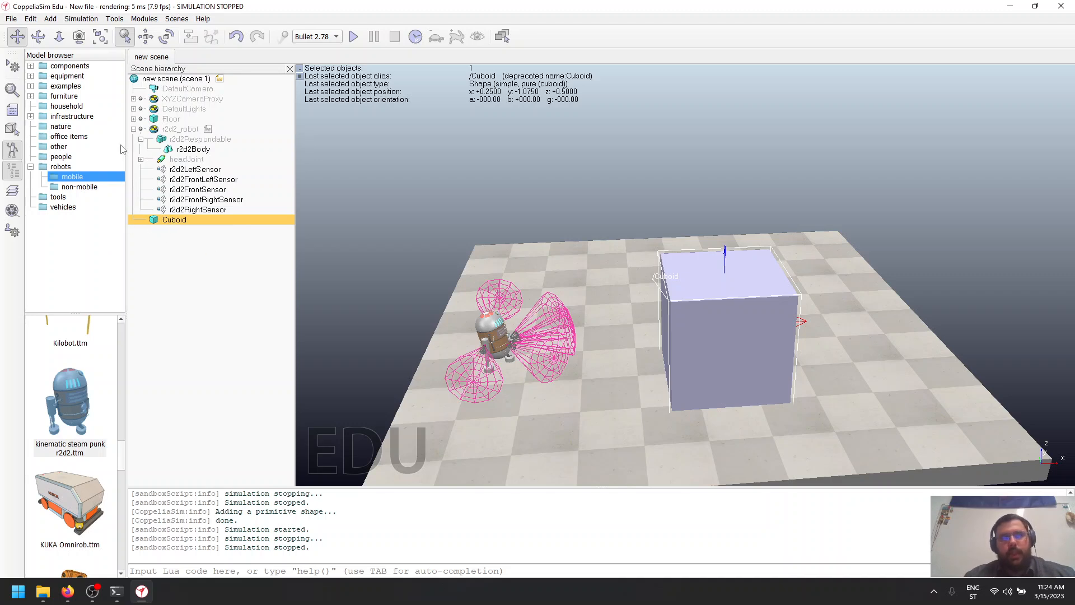
- Make the cuboid collidable and detectable in its common object properties, and test it with a simulation run
{"action": "double_click", "coordinate": [153, 221]}
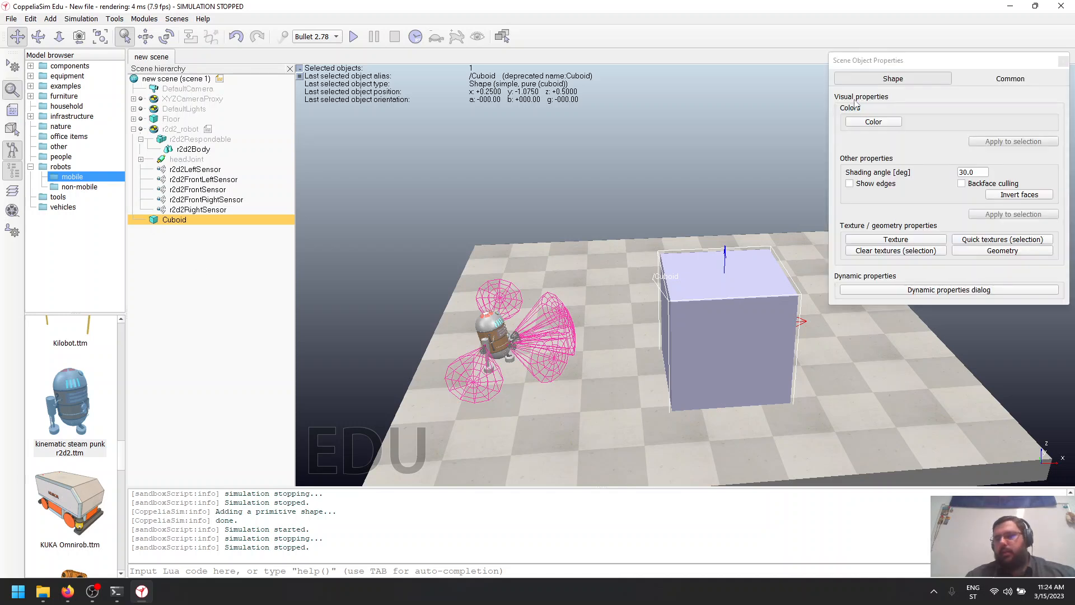
{"action": "left_click", "coordinate": [1006, 80]}
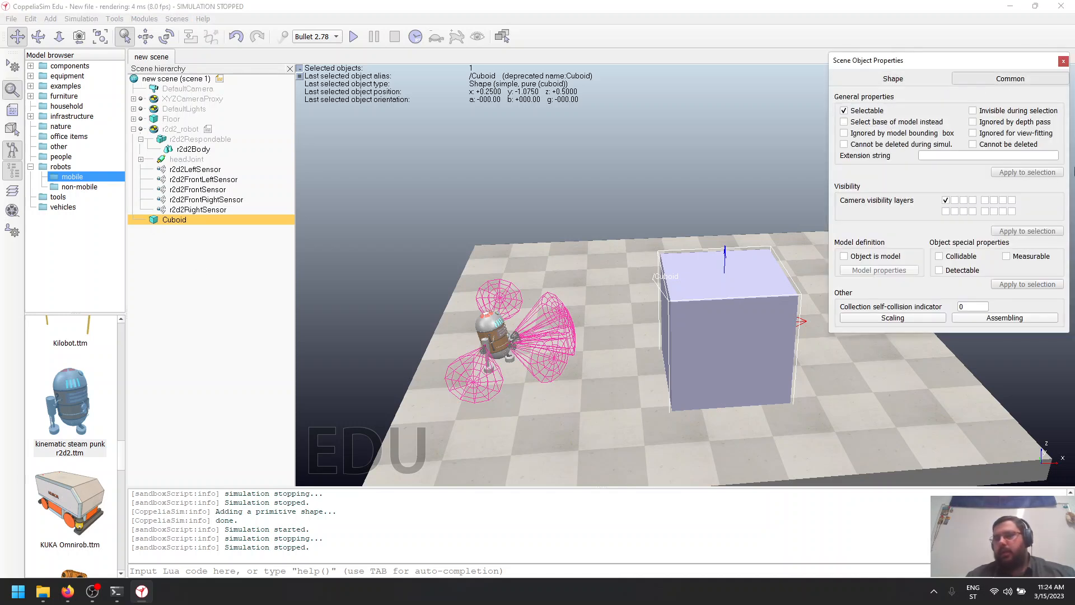
{"action": "left_click", "coordinate": [939, 256]}
{"action": "left_click", "coordinate": [939, 270]}
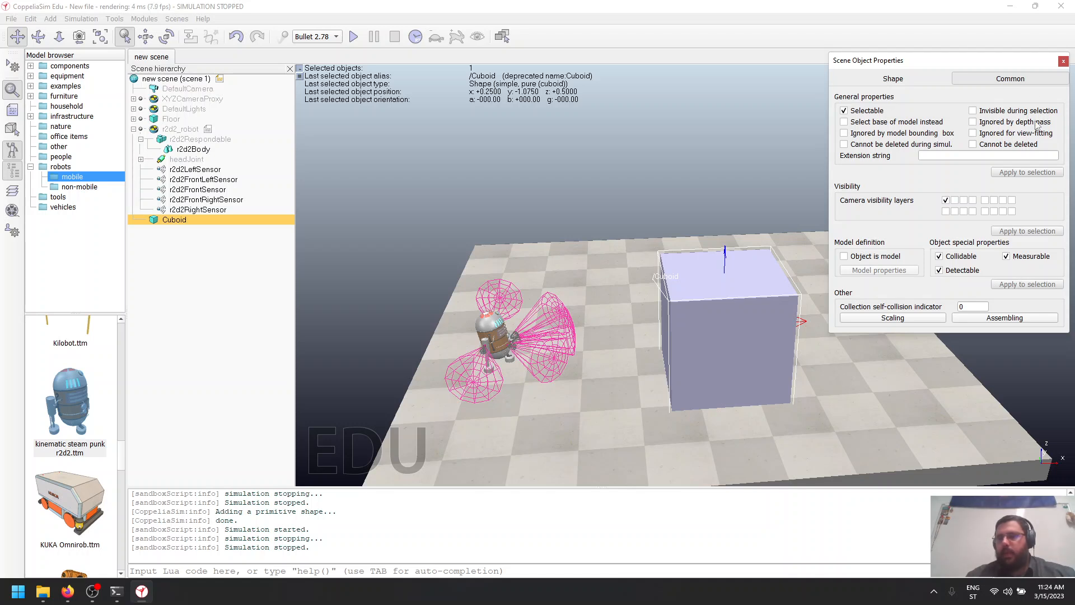
{"action": "left_click", "coordinate": [1062, 61]}
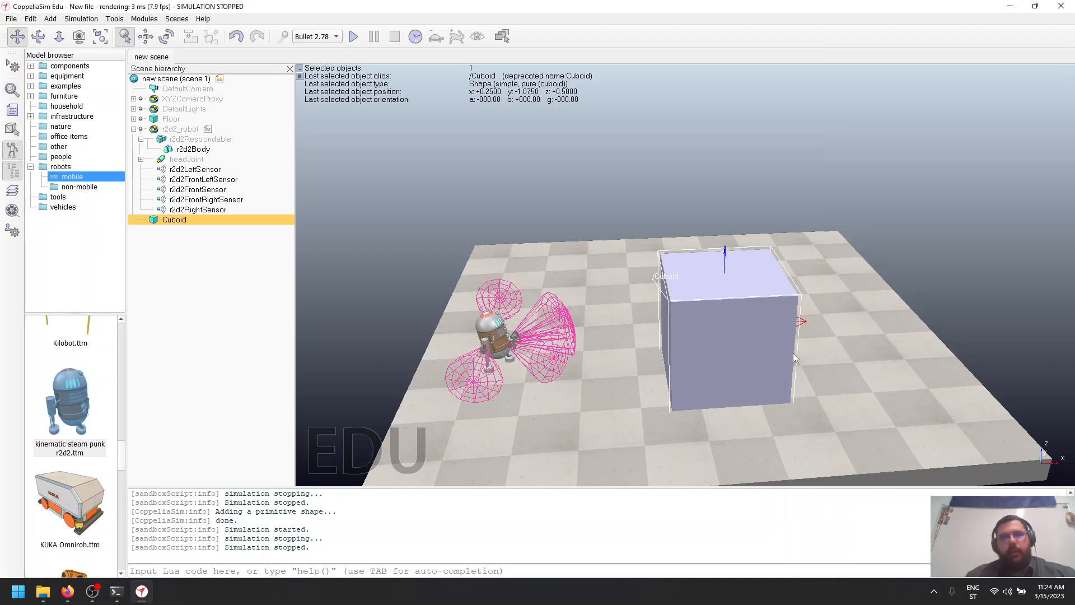
{"action": "left_click", "coordinate": [354, 37]}
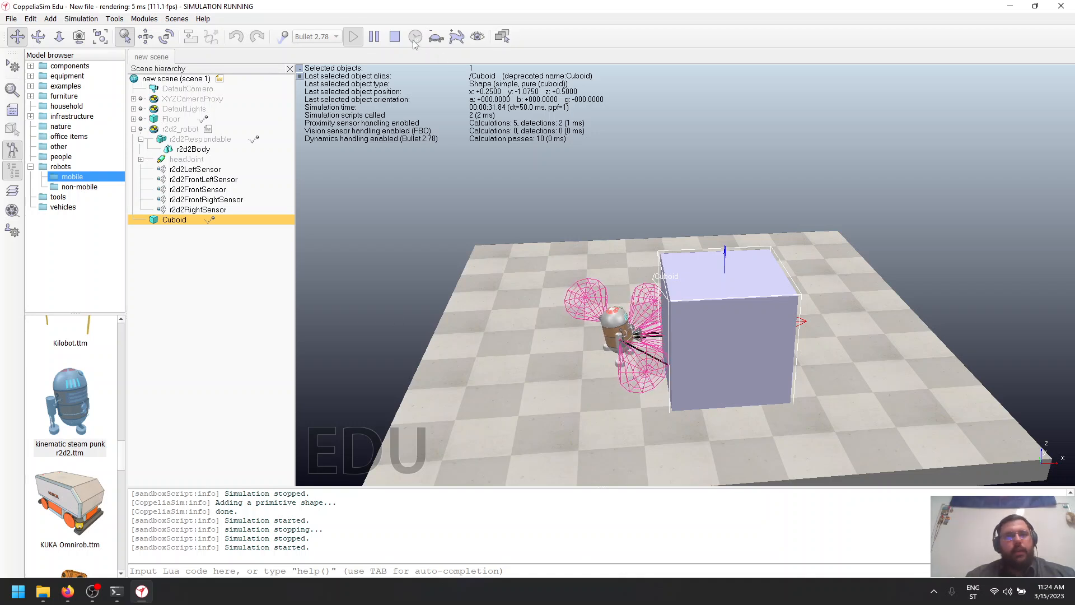
{"action": "left_click", "coordinate": [394, 37]}
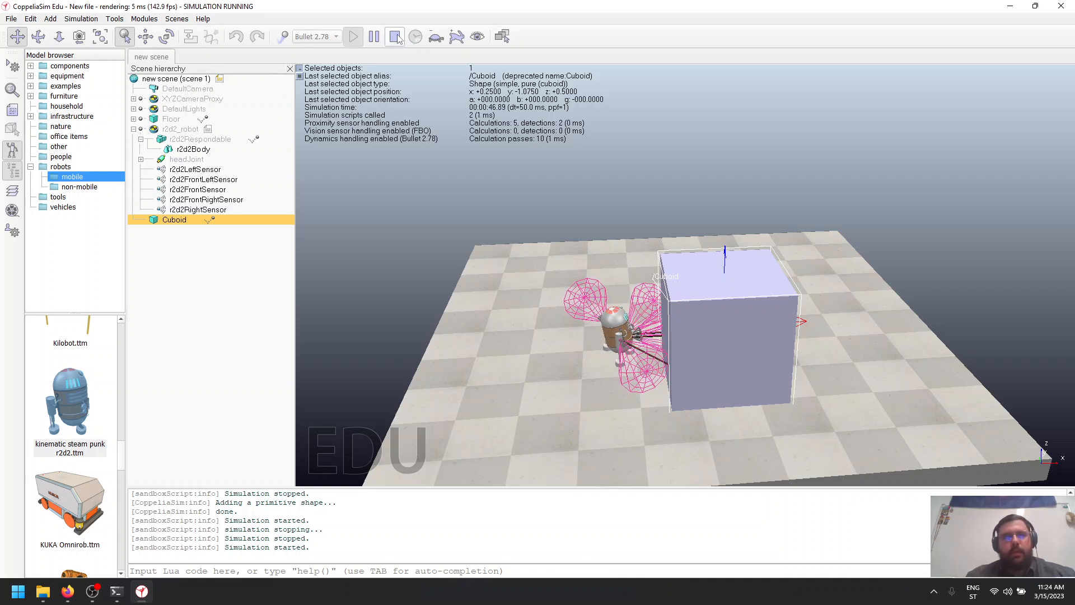
- Move the cuboid freehand across the floor to about X 0.2, Y -0.5 m, with a simulation run along the way
{"action": "left_click", "coordinate": [145, 37]}
{"action": "left_click_drag", "start_coordinate": [737, 352], "coordinate": [753, 350]}
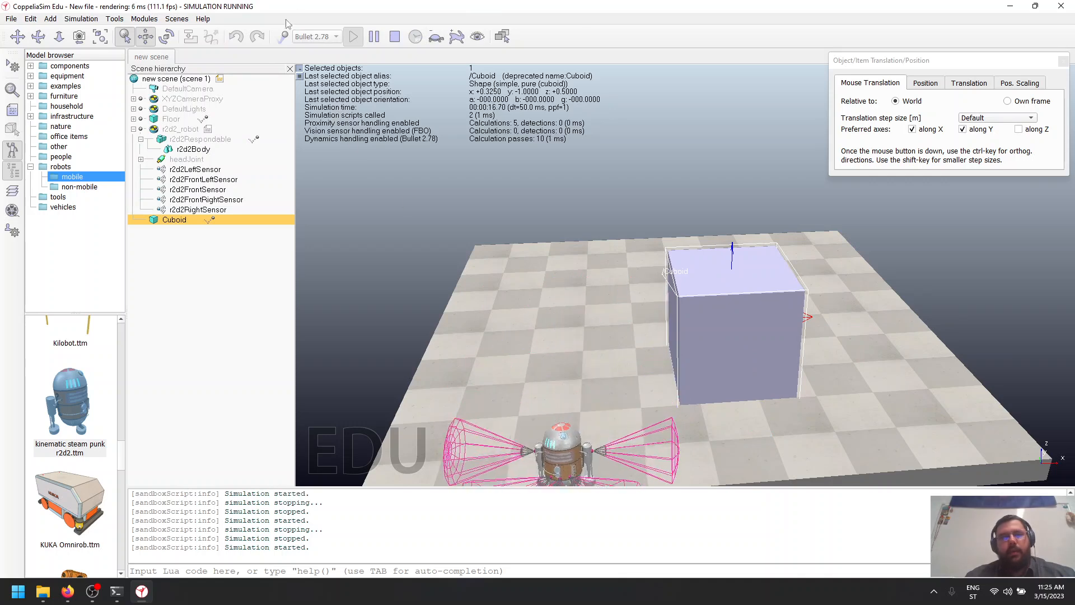
{"action": "left_click_drag", "start_coordinate": [708, 305], "coordinate": [683, 280]}
- Review the orientation and rotation options, and rotate the cuboid freehand about its own Z axis to about 50 degrees
{"action": "left_click", "coordinate": [166, 37]}
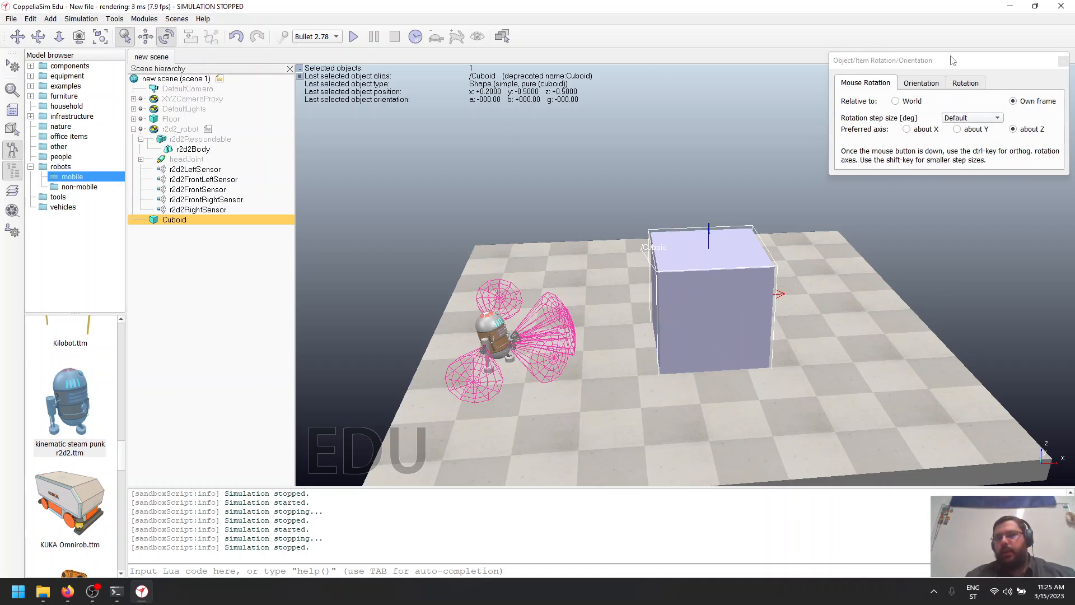
{"action": "left_click_drag", "start_coordinate": [952, 61], "coordinate": [901, 65]}
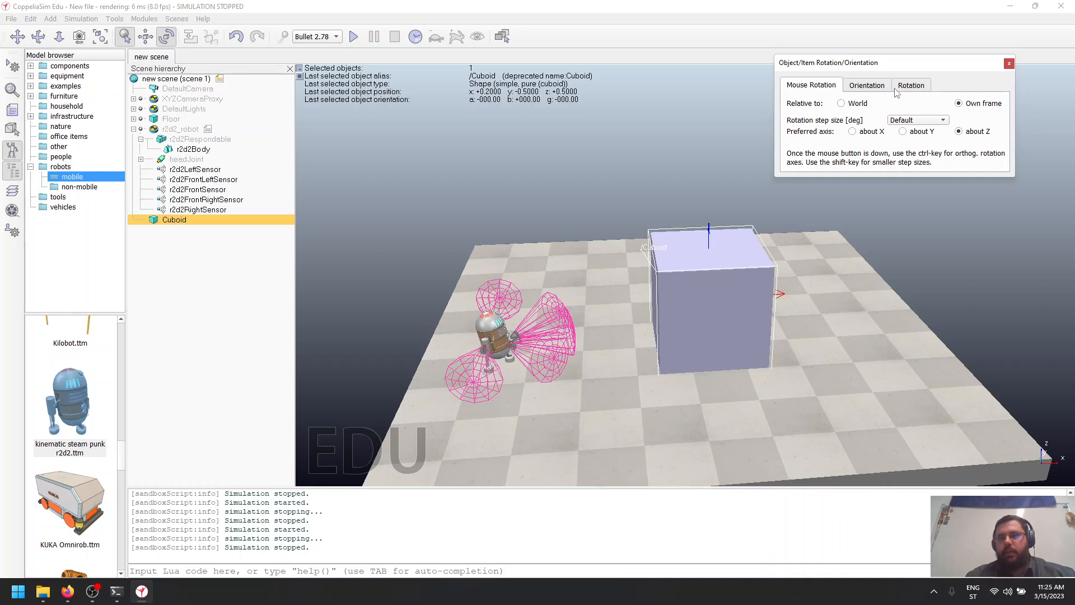
{"action": "left_click", "coordinate": [866, 85]}
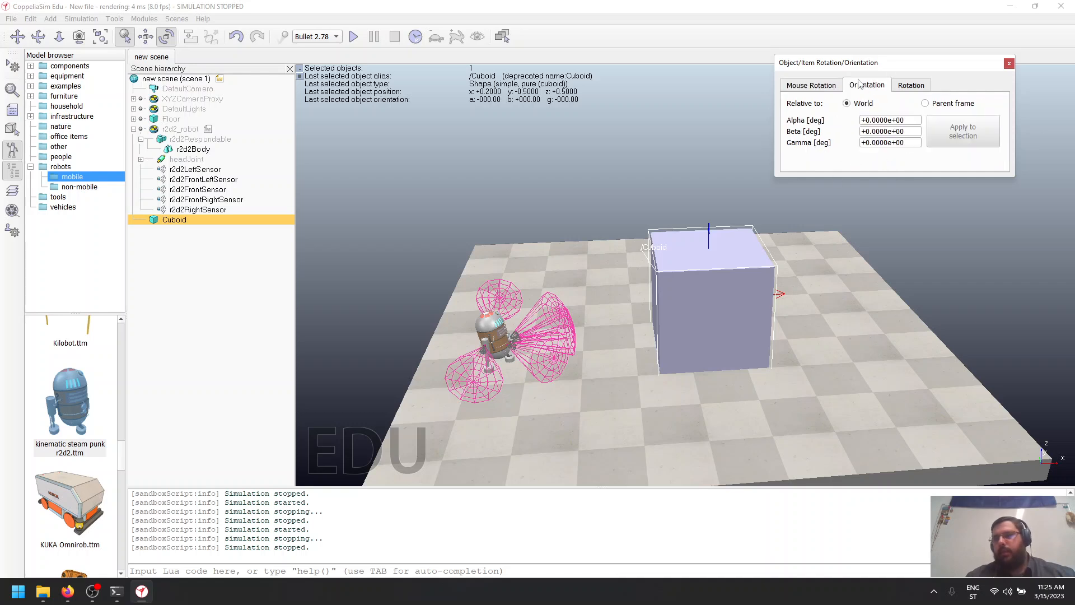
{"action": "left_click", "coordinate": [901, 86]}
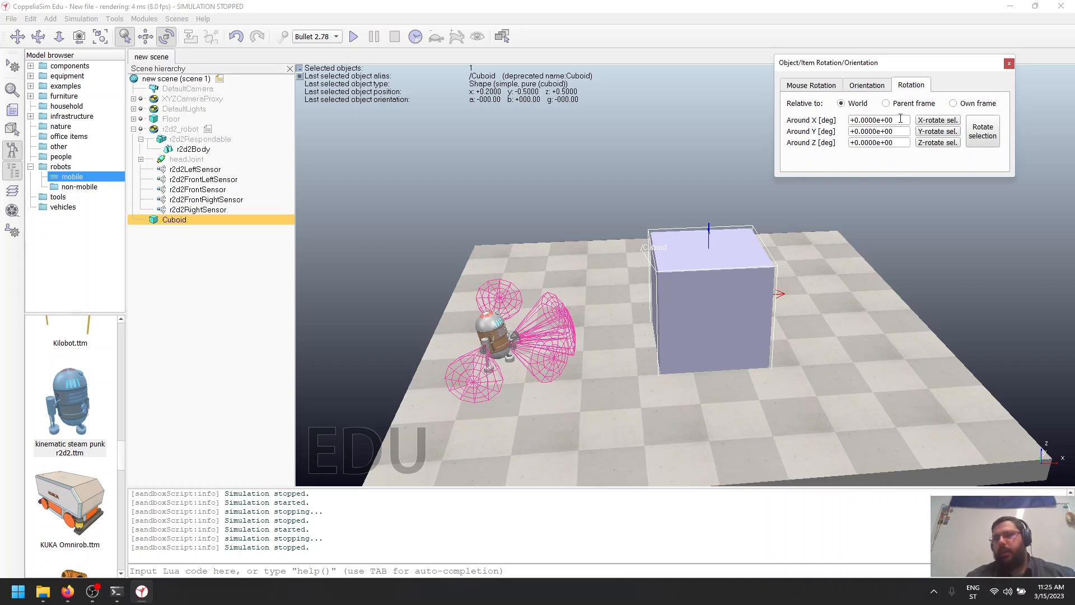
{"action": "left_click", "coordinate": [806, 85]}
{"action": "mouse_move", "coordinate": [696, 329]}
{"action": "left_mouse_down"}
{"action": "mouse_move", "coordinate": [735, 343]}
{"action": "mouse_move", "coordinate": [700, 331]}
{"action": "left_mouse_up"}
- Move the rotated cuboid freehand to about X -0.725, Y 0 m, and test the placement with a simulation run
{"action": "left_click", "coordinate": [145, 36]}
{"action": "left_click_drag", "start_coordinate": [679, 280], "coordinate": [651, 321]}
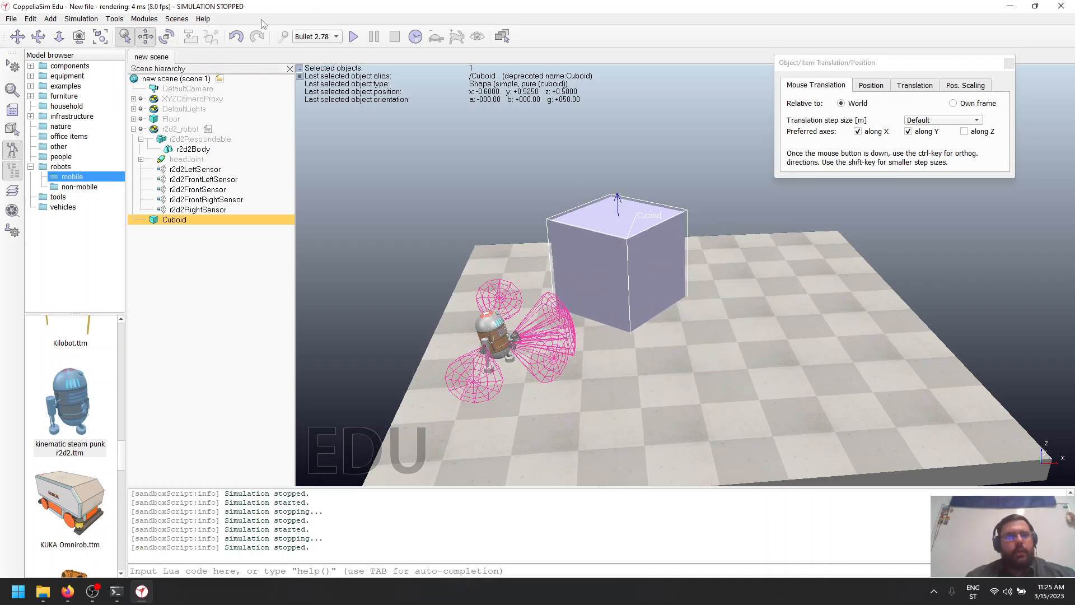
{"action": "left_click_drag", "start_coordinate": [596, 250], "coordinate": [584, 267]}
{"action": "left_click", "coordinate": [353, 37]}
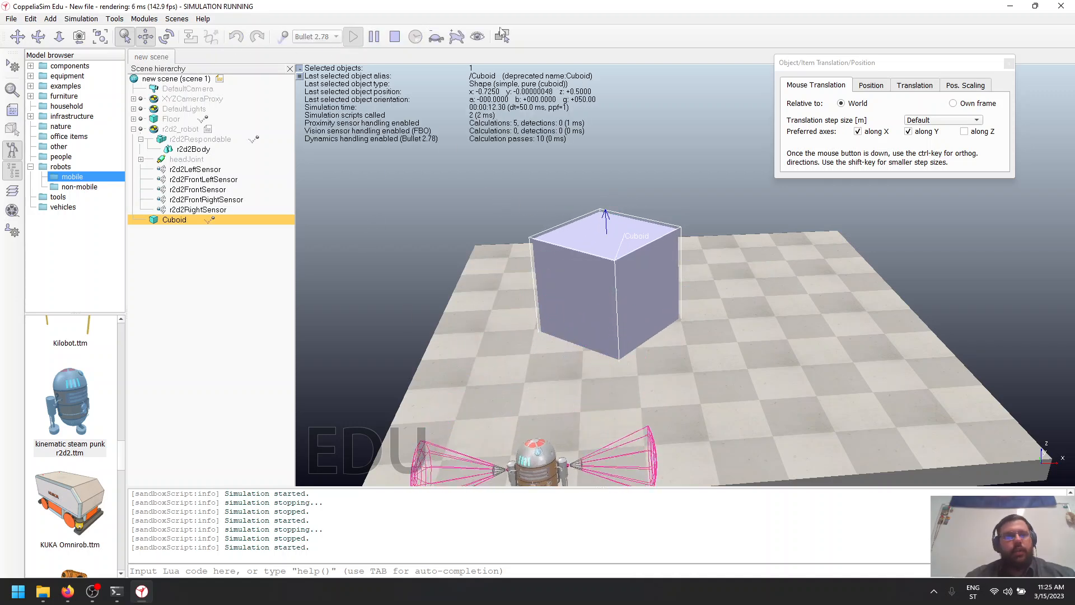
{"action": "left_click", "coordinate": [394, 37]}
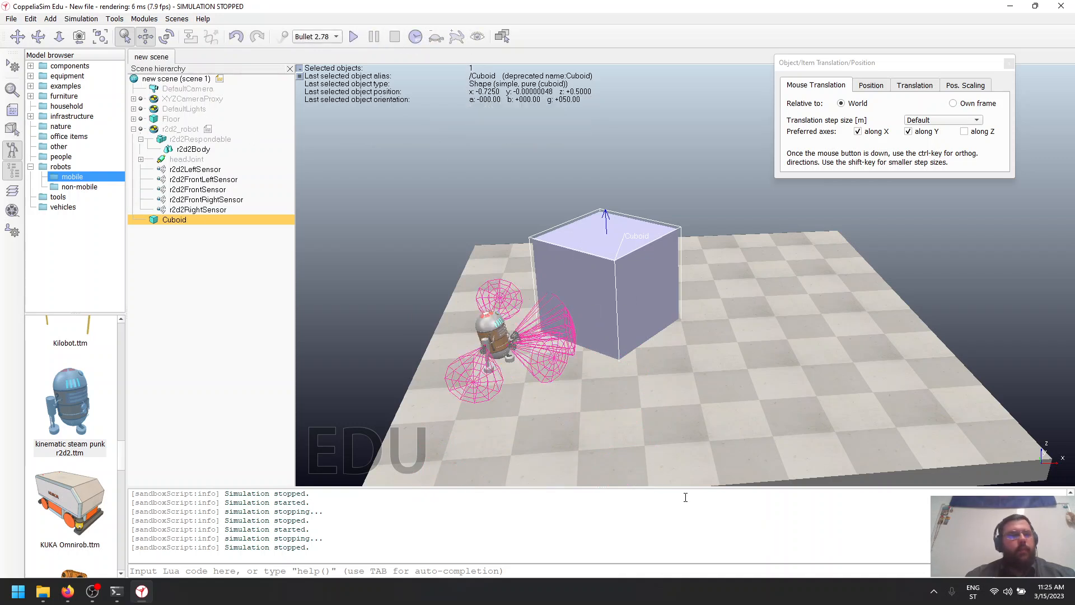
- Duplicate the cuboid and move the copy freehand to about X -0.625, Y -2.125 m
{"action": "key", "text": "ctrl+c"}
{"action": "key", "text": "ctrl+v"}
{"action": "left_click_drag", "start_coordinate": [555, 274], "coordinate": [589, 443]}
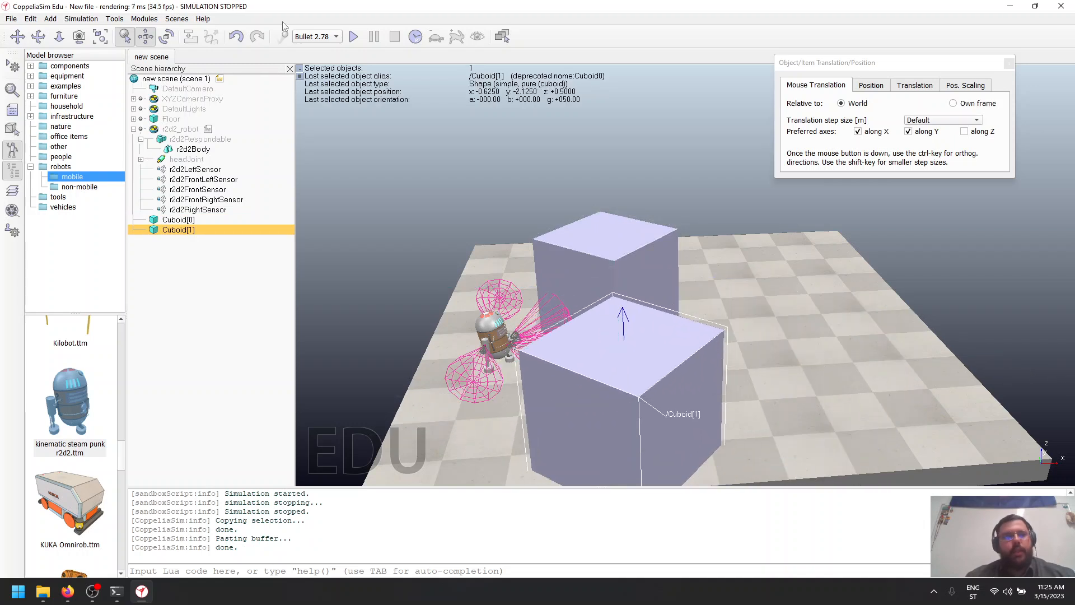
- Run the simulation, move the copied cuboid to about X -0.5, Y -1.9 m while it runs, and stop the simulation
{"action": "left_click", "coordinate": [353, 37]}
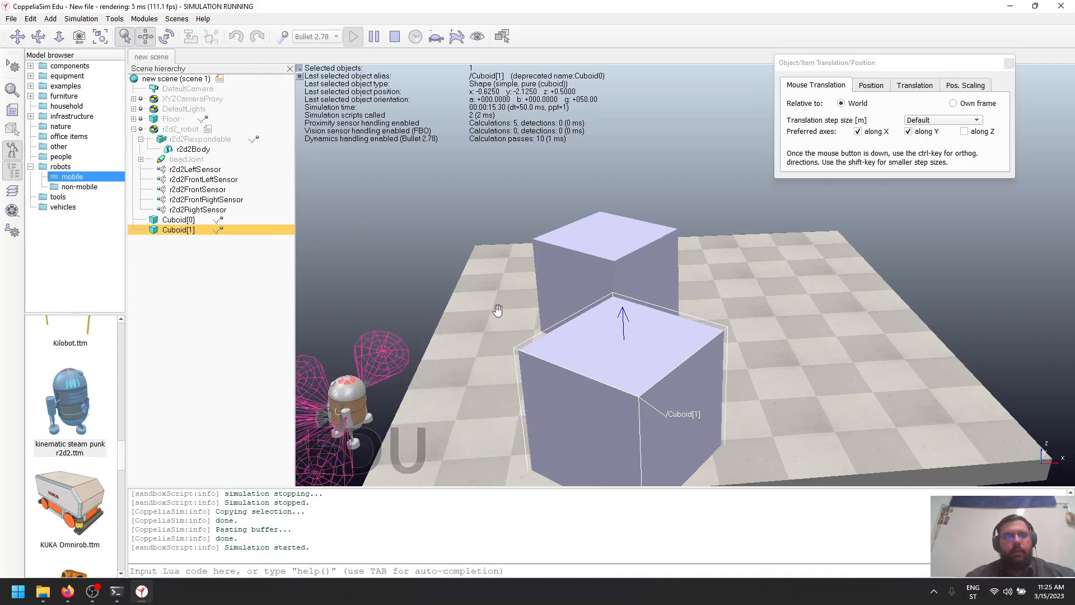
{"action": "left_click_drag", "start_coordinate": [708, 327], "coordinate": [724, 307]}
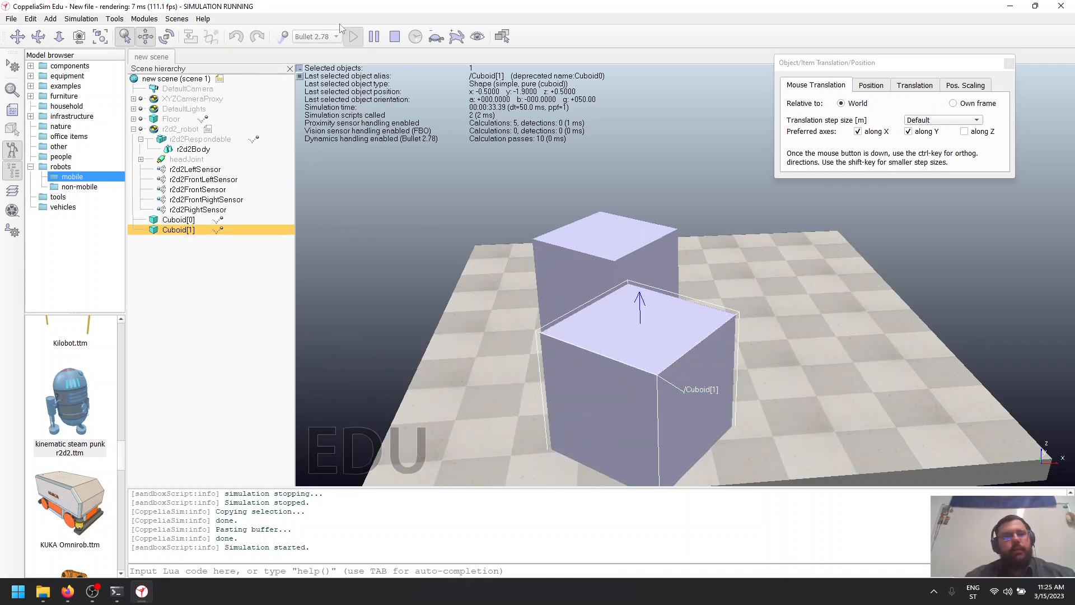
{"action": "left_click", "coordinate": [395, 37]}
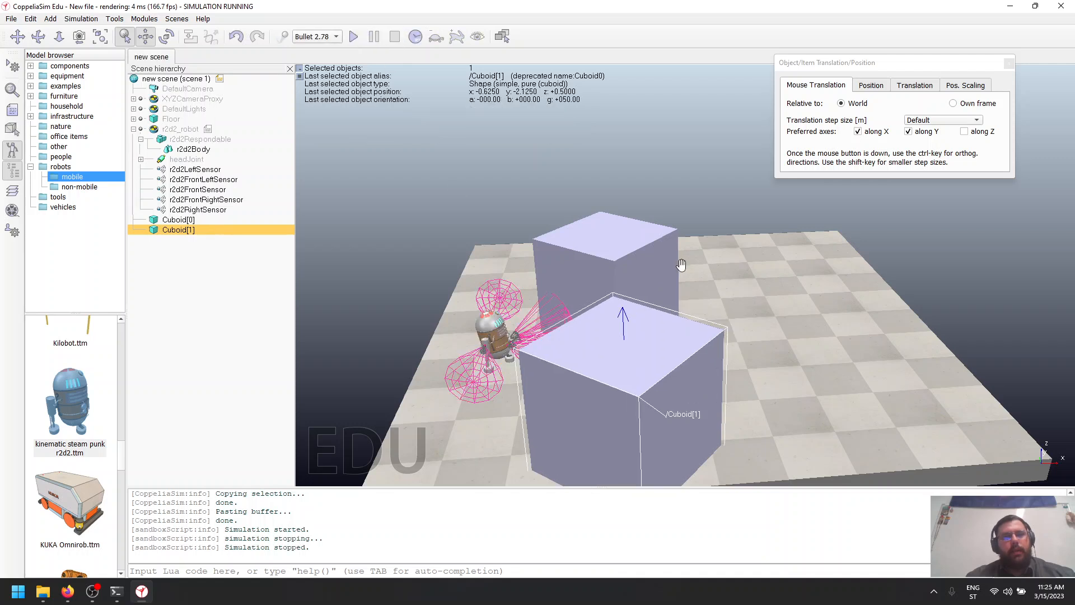
{"action": "left_click", "coordinate": [1007, 66]}
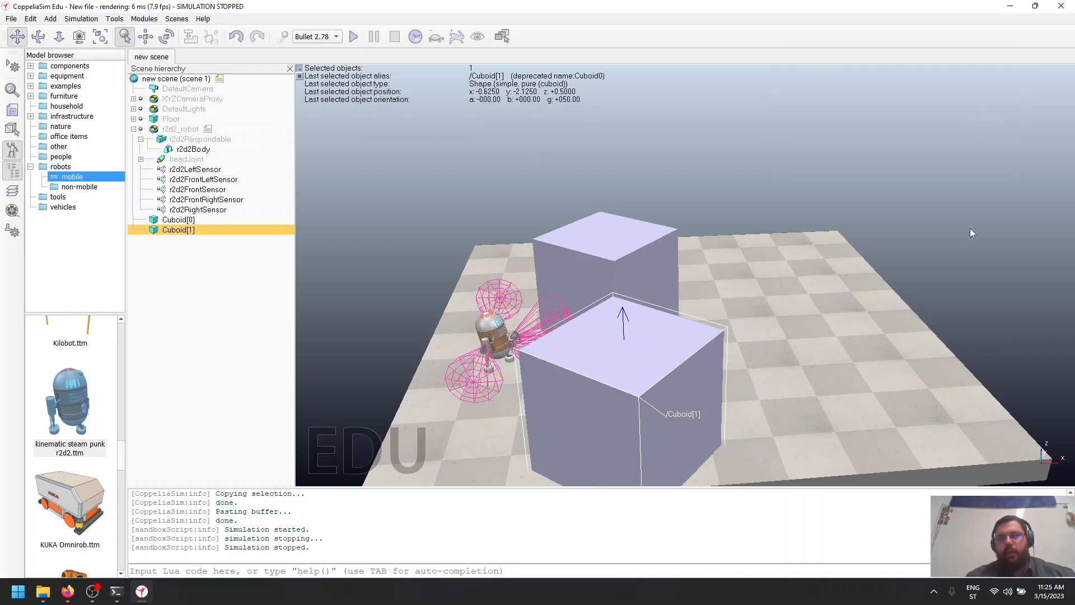
{"action": "middle_click_drag", "start_coordinate": [751, 339], "coordinate": [811, 313]}
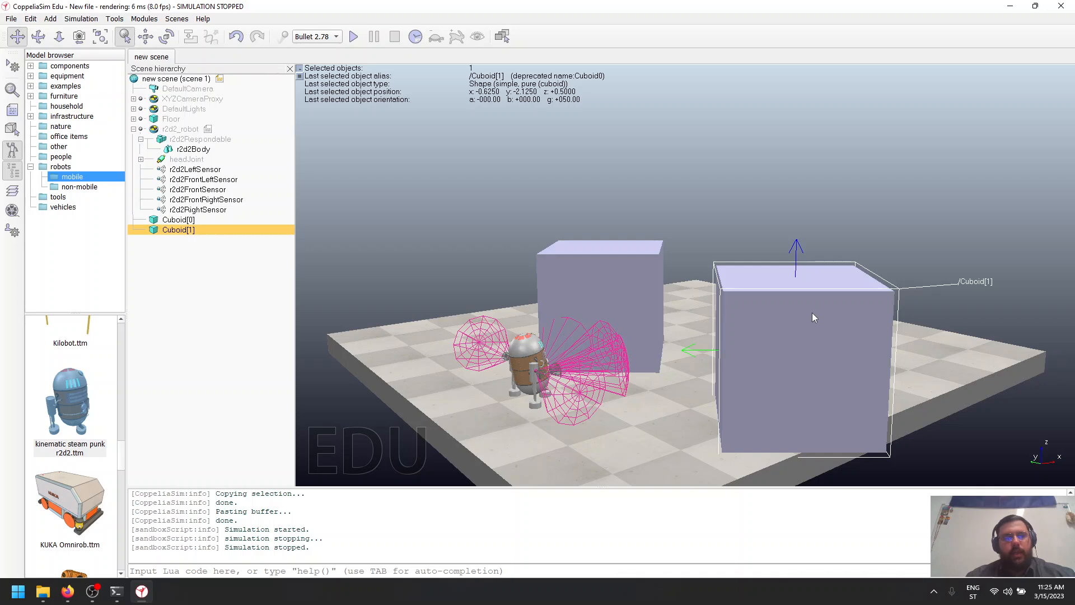
{"action": "mouse_move", "coordinate": [955, 395]}
{"action": "middle_mouse_down"}
{"action": "mouse_move", "coordinate": [845, 423]}
{"action": "mouse_move", "coordinate": [849, 435]}
{"action": "mouse_move", "coordinate": [907, 438]}
{"action": "mouse_move", "coordinate": [956, 408]}
{"action": "mouse_move", "coordinate": [942, 408]}
{"action": "middle_mouse_up"}
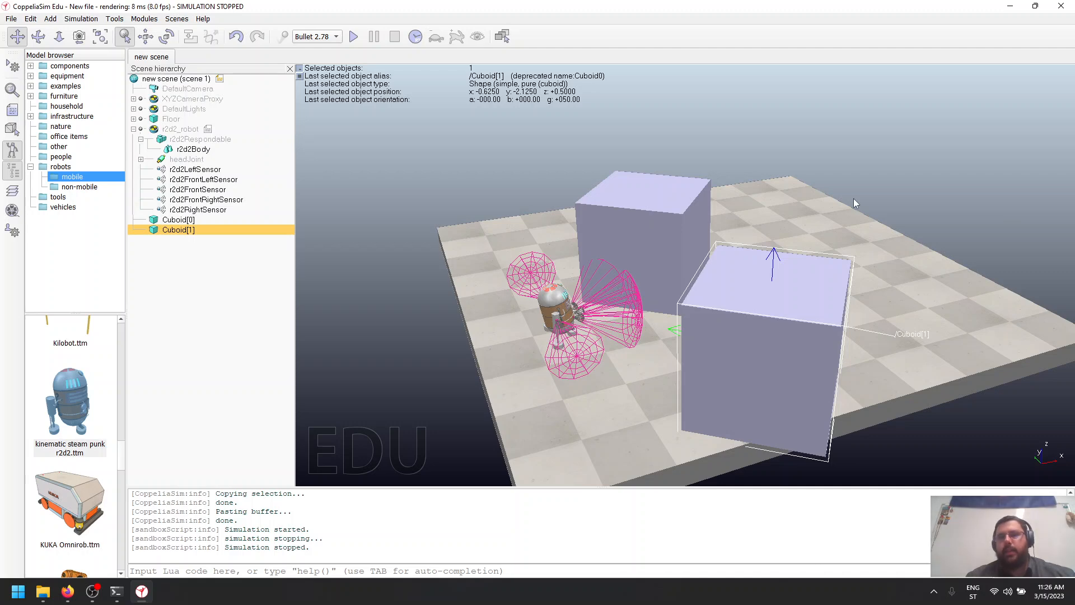
{"action": "left_click", "coordinate": [93, 591]}
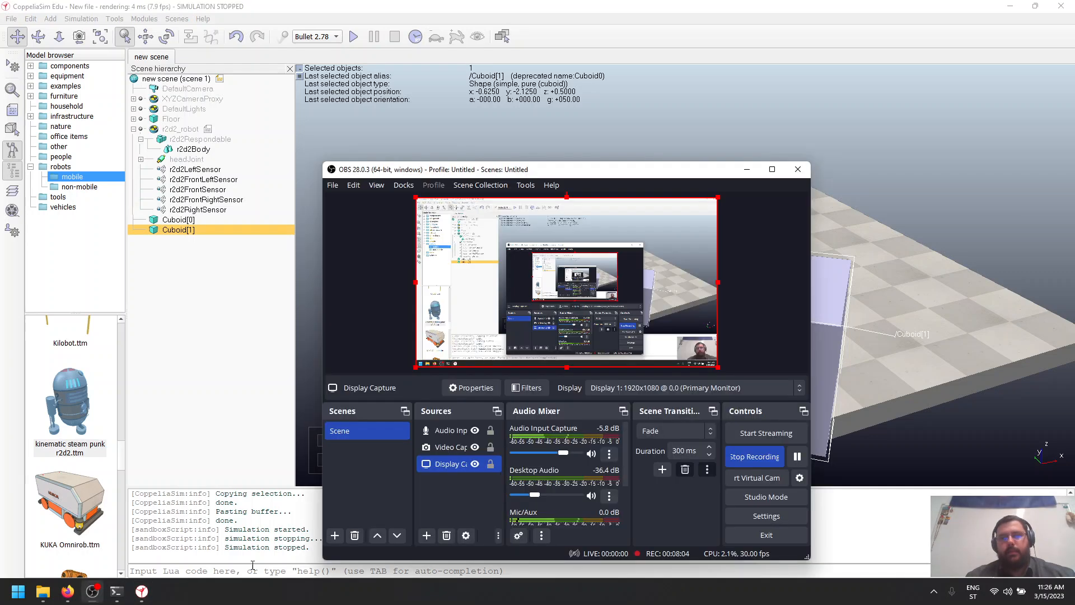